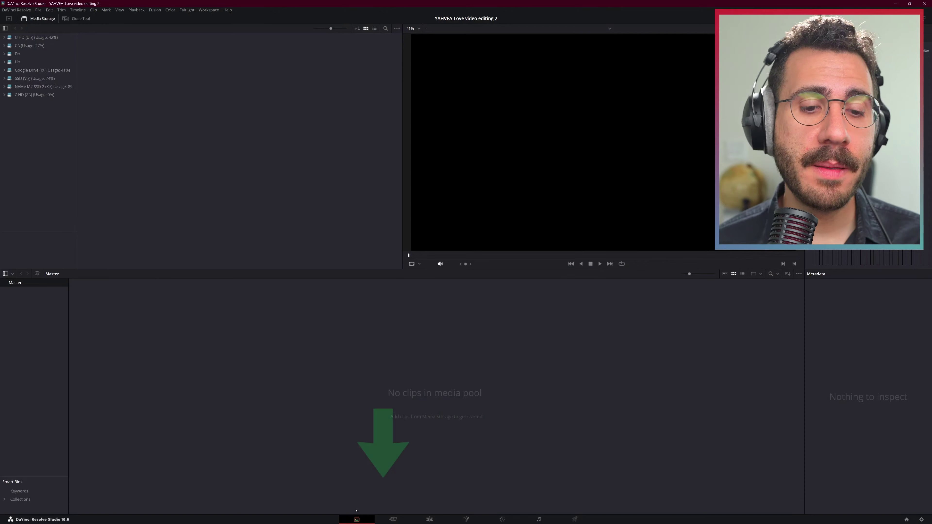
# Import the talking-head video and the audio2 recording from the project folder into the Media Pool.
pyautogui.moveTo(452, 518)
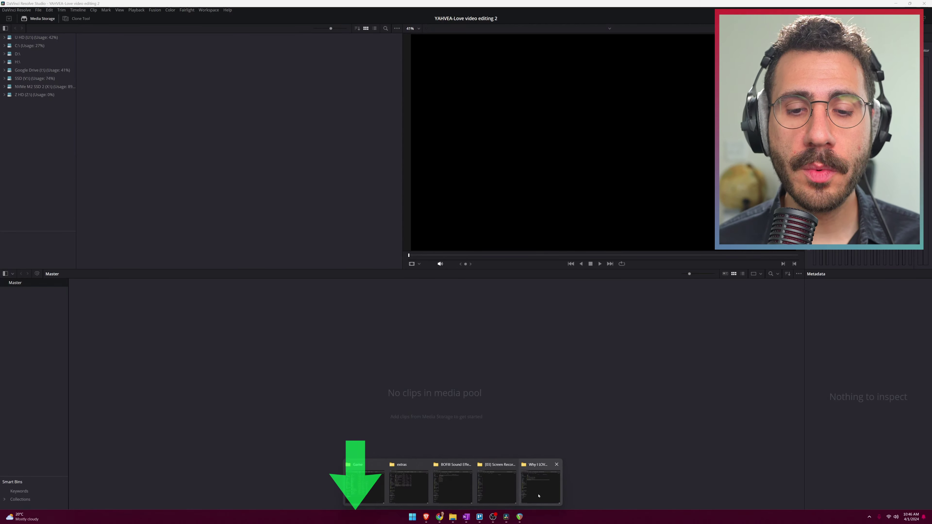
pyautogui.click(542, 482)
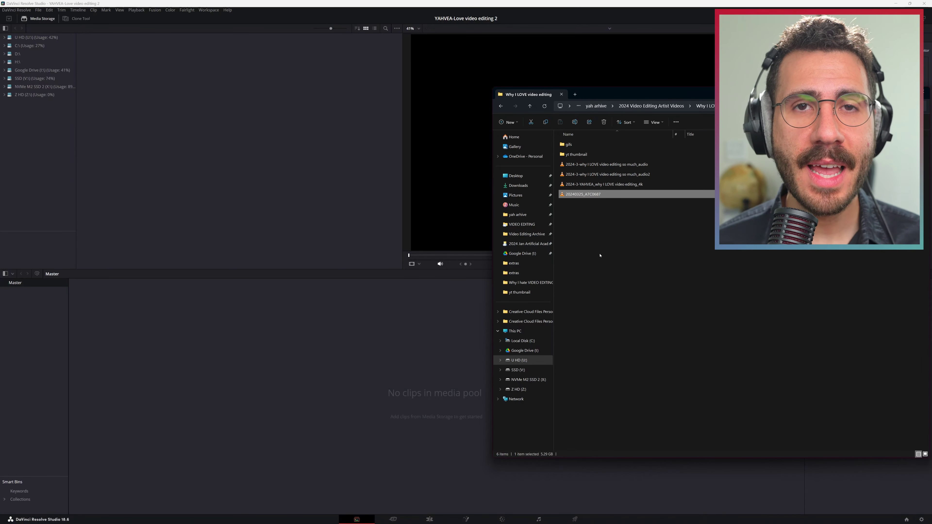
pyautogui.keyDown('ctrl'); pyautogui.click(608, 176); pyautogui.keyUp('ctrl')
pyautogui.moveTo(608, 175); pyautogui.dragTo(335, 343)
pyautogui.click(367, 350)
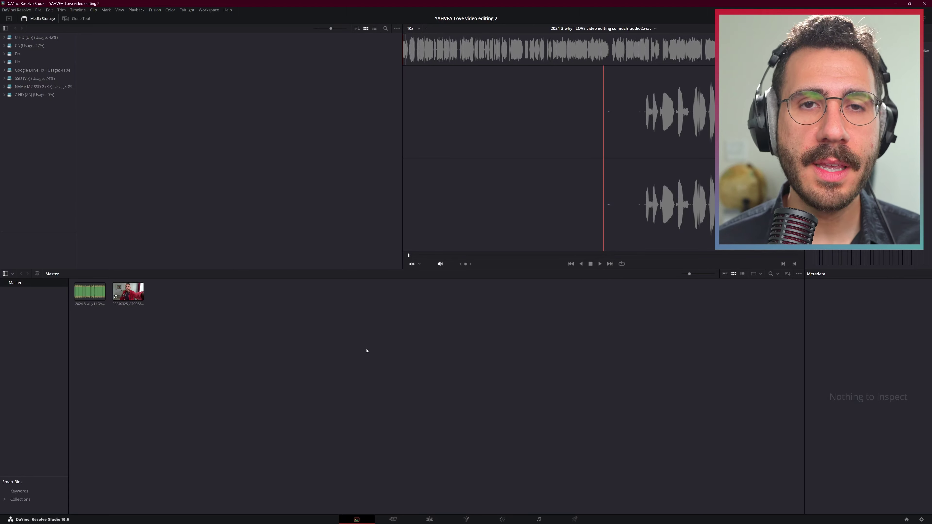
pyautogui.moveTo(97, 333); pyautogui.dragTo(128, 290)
# Select both clips and sync them with Auto Sync Audio > Based on Waveform.
pyautogui.click(130, 354)
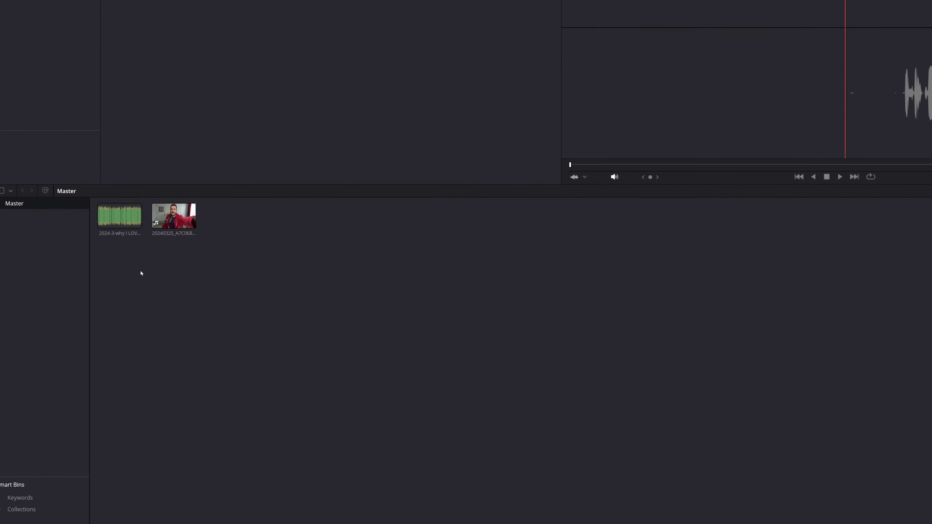
pyautogui.moveTo(119, 262); pyautogui.dragTo(223, 225)
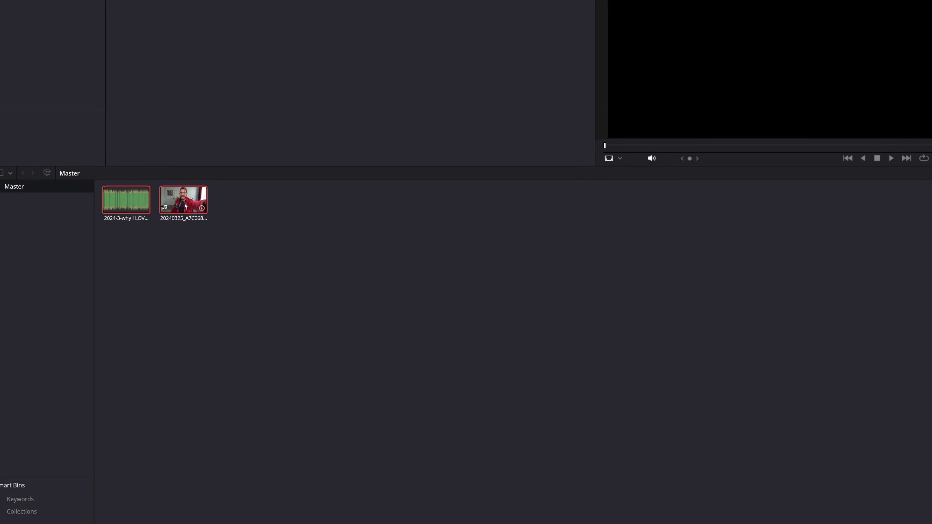
pyautogui.rightClick(186, 205)
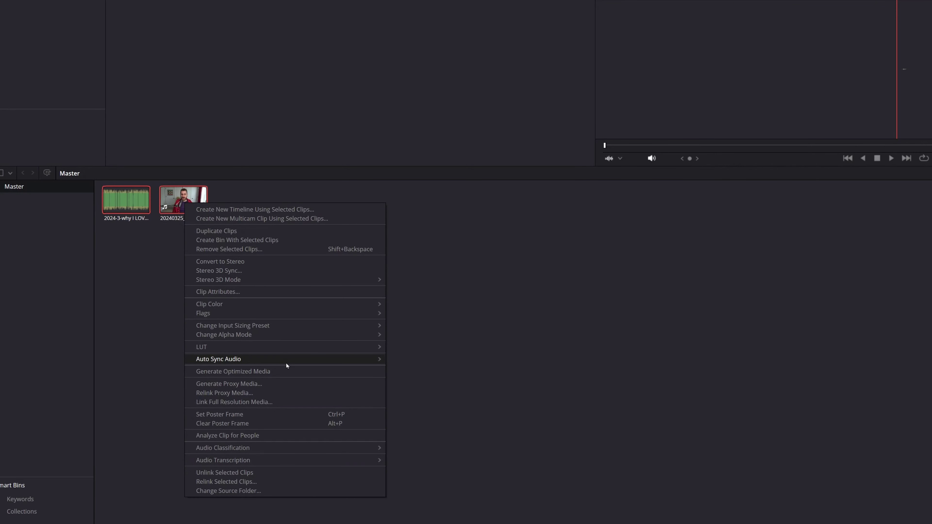
pyautogui.moveTo(286, 359)
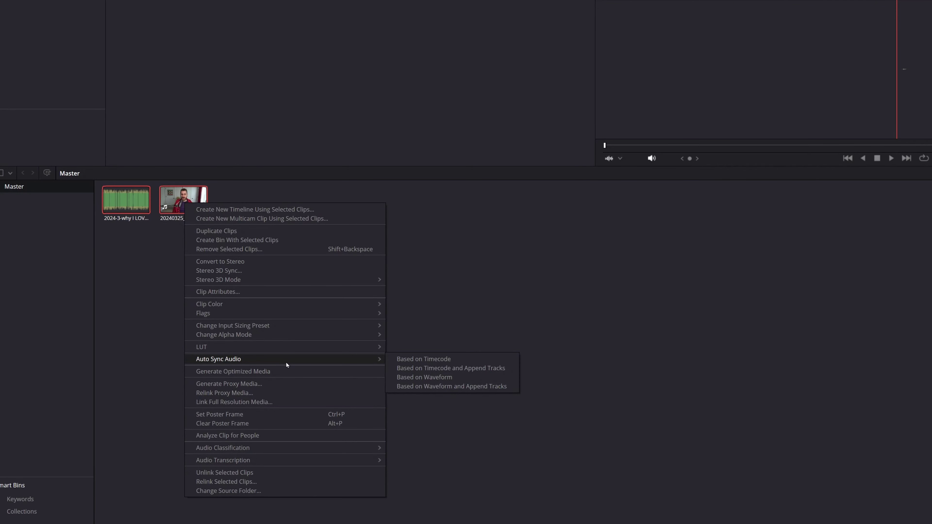
pyautogui.click(437, 378)
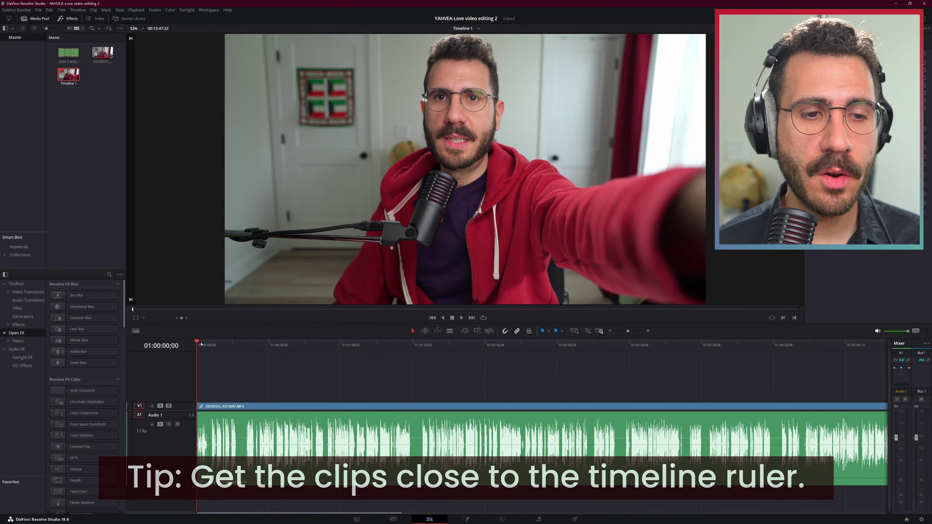
# Scrub the synced clip to 01:00:38;23, enlarge the Audio 1 track, and toggle Single Viewer Mode.
pyautogui.moveTo(220, 343); pyautogui.dragTo(254, 343)
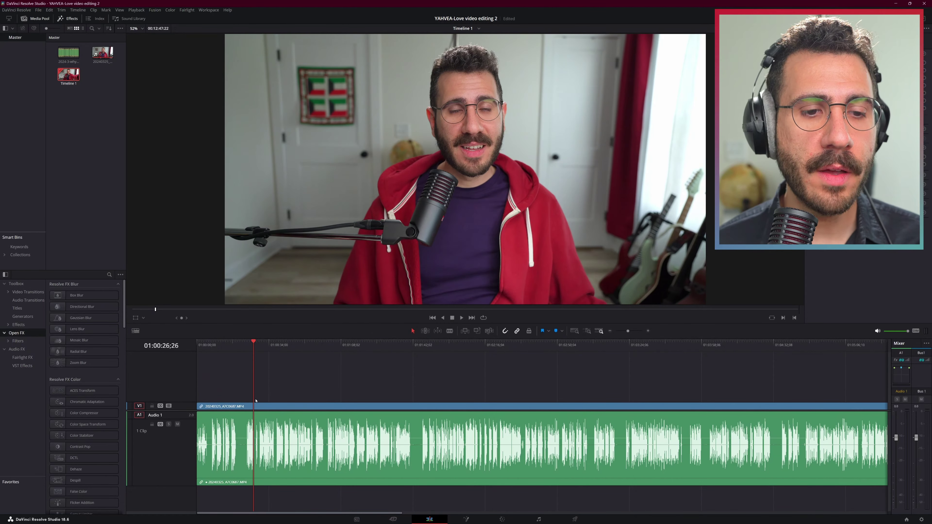
pyautogui.click(215, 431)
pyautogui.click(272, 377)
pyautogui.moveTo(282, 343); pyautogui.dragTo(308, 343)
pyautogui.scroll(-2, 187, 403)
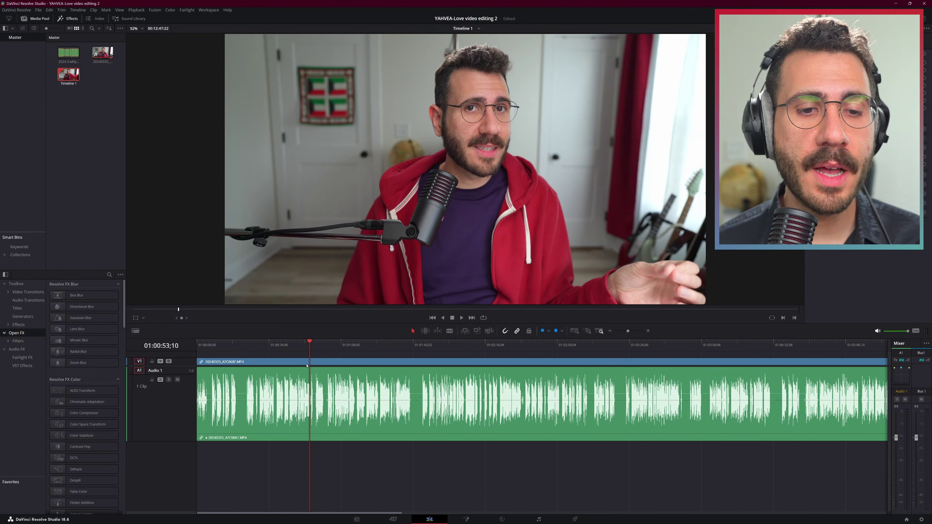
pyautogui.click(277, 343)
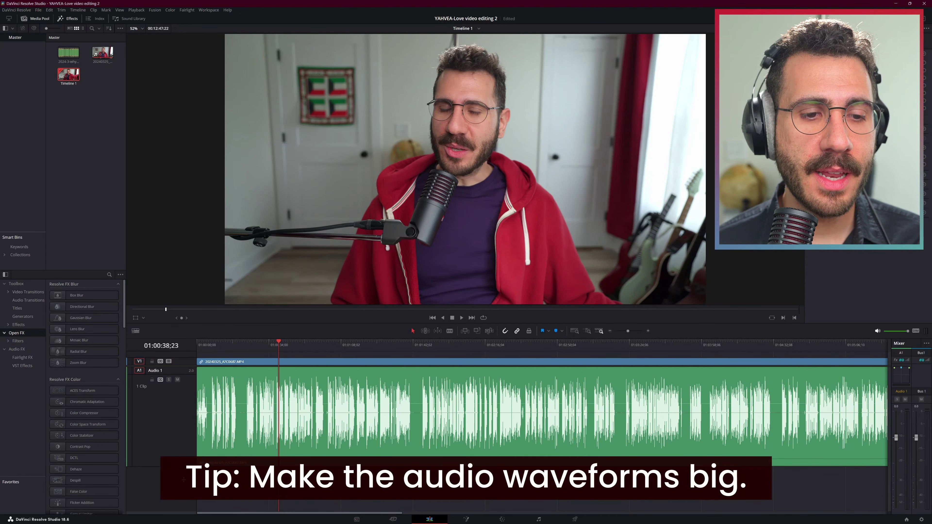
pyautogui.moveTo(178, 442); pyautogui.dragTo(185, 402)
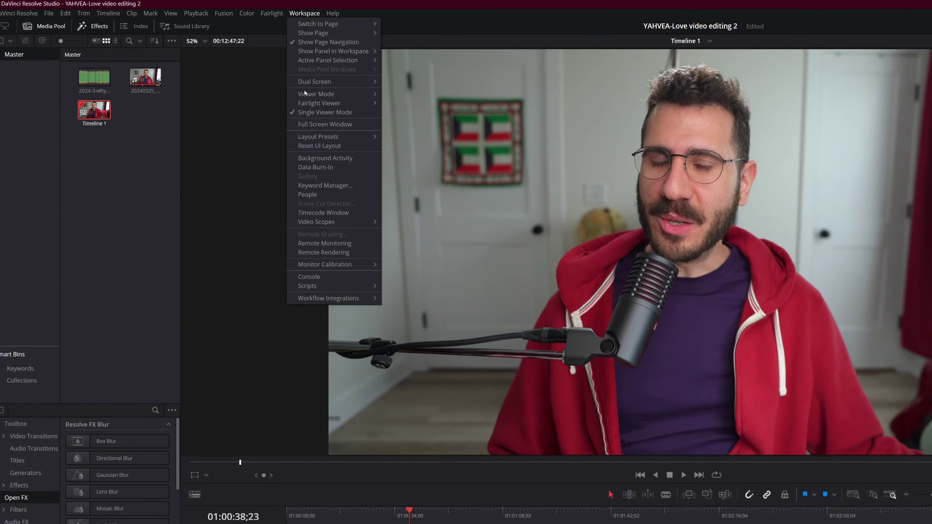
pyautogui.click(307, 112)
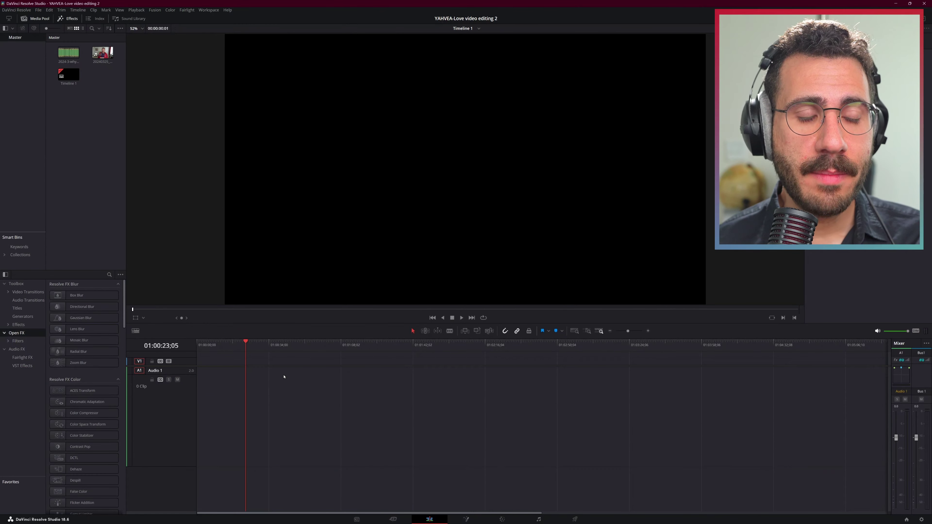
# Create a default multicam clip from 20240325_A7C0687.MP4 and place it on Timeline 1.
pyautogui.click(98, 53)
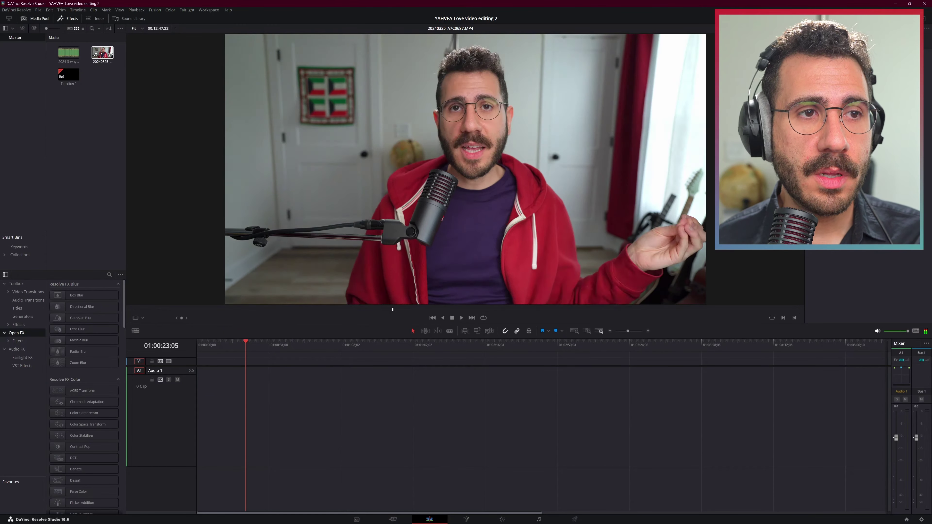
pyautogui.rightClick(101, 53)
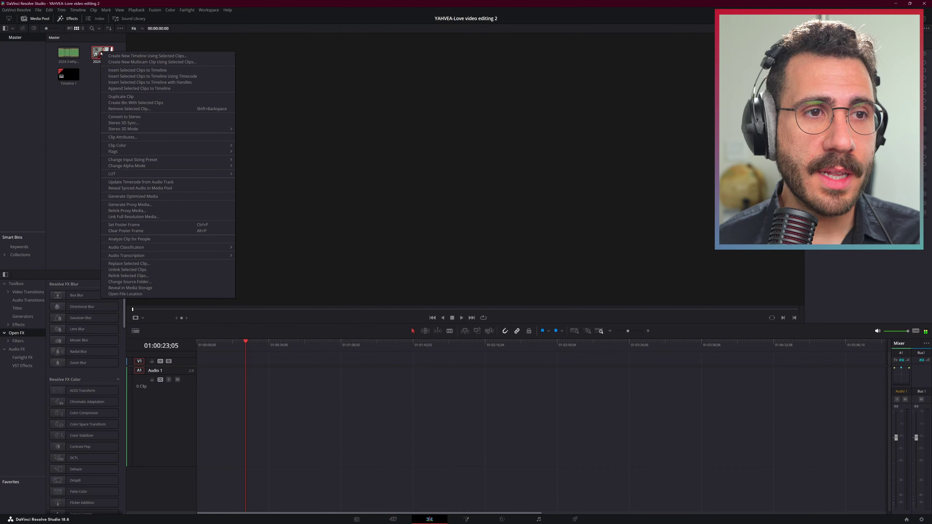
pyautogui.click(126, 62)
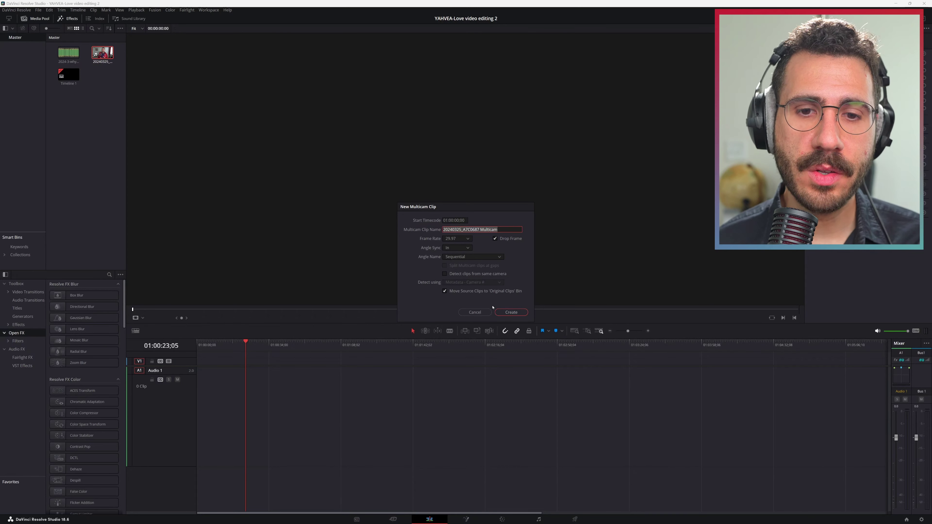
pyautogui.click(506, 313)
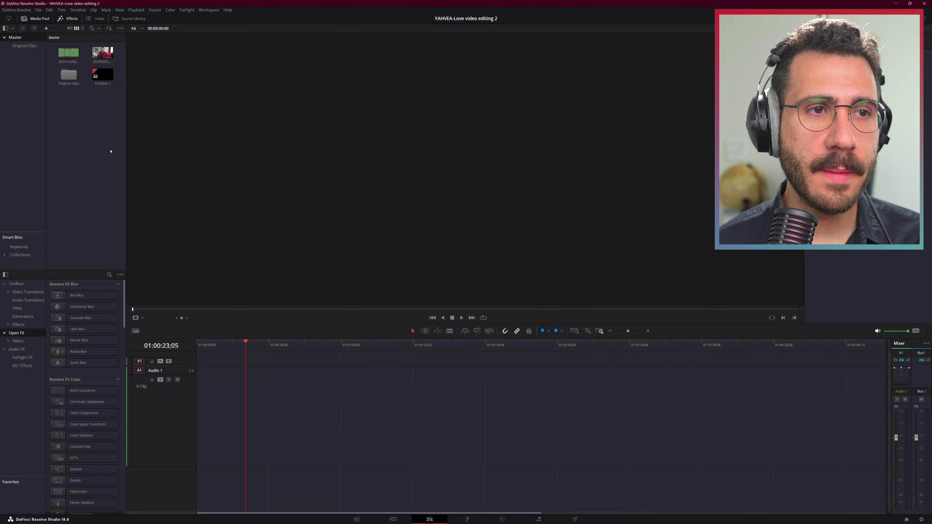
pyautogui.moveTo(103, 53); pyautogui.dragTo(198, 384)
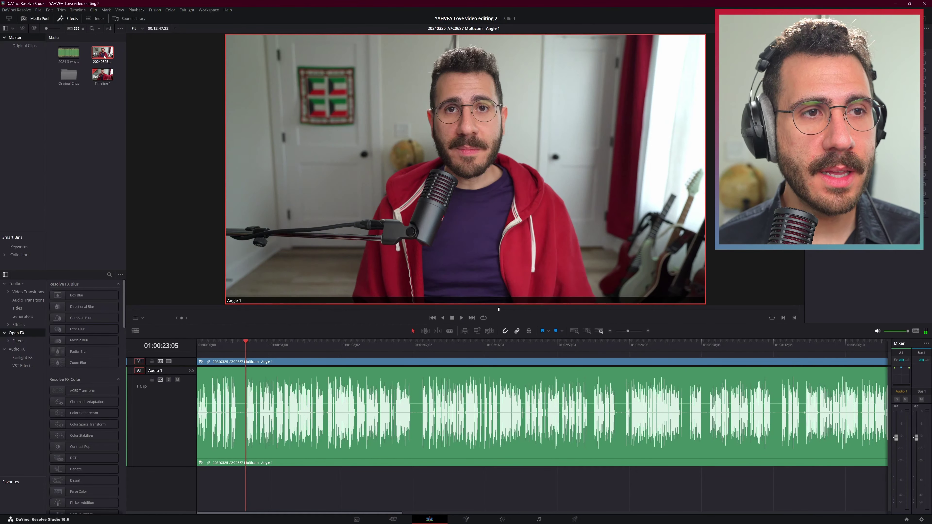
pyautogui.rightClick(104, 56)
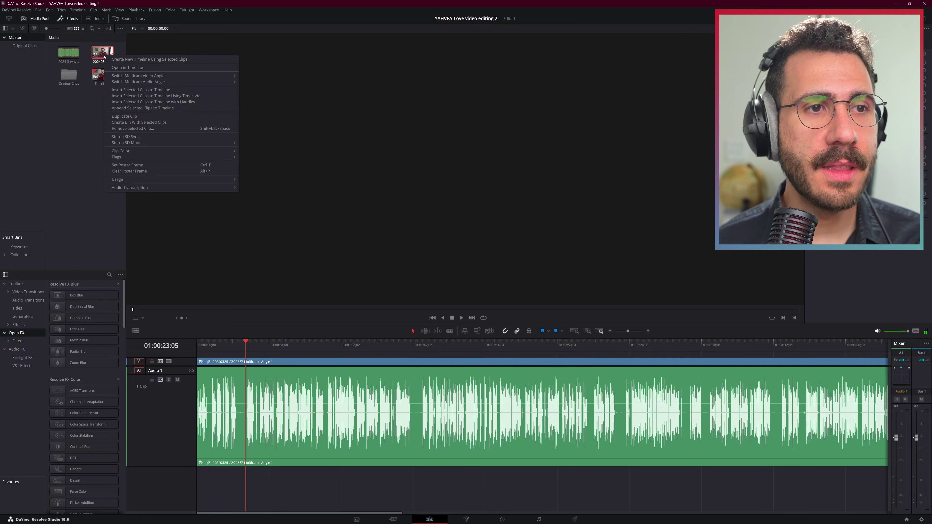
# Open the multicam clip in its own timeline, enable Stacked Timelines, and open Timeline 1 in a tab.
pyautogui.click(127, 68)
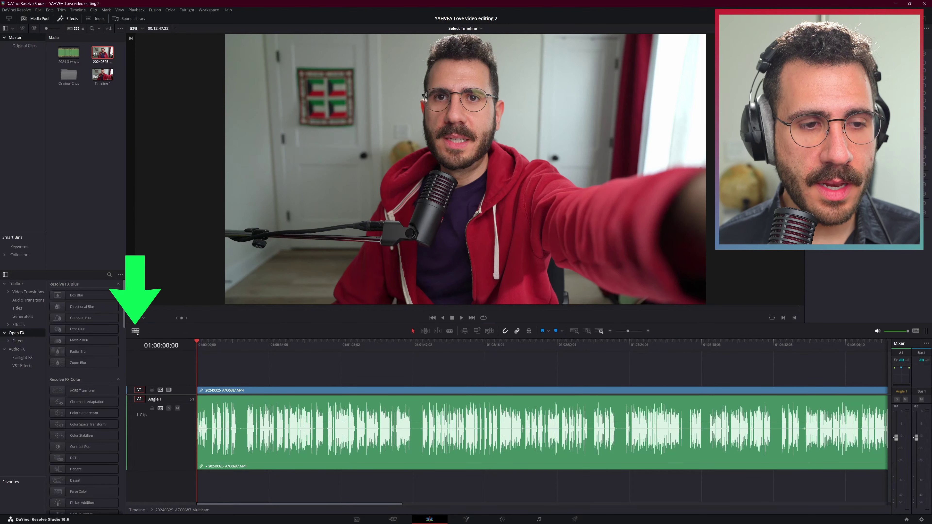
pyautogui.click(136, 331)
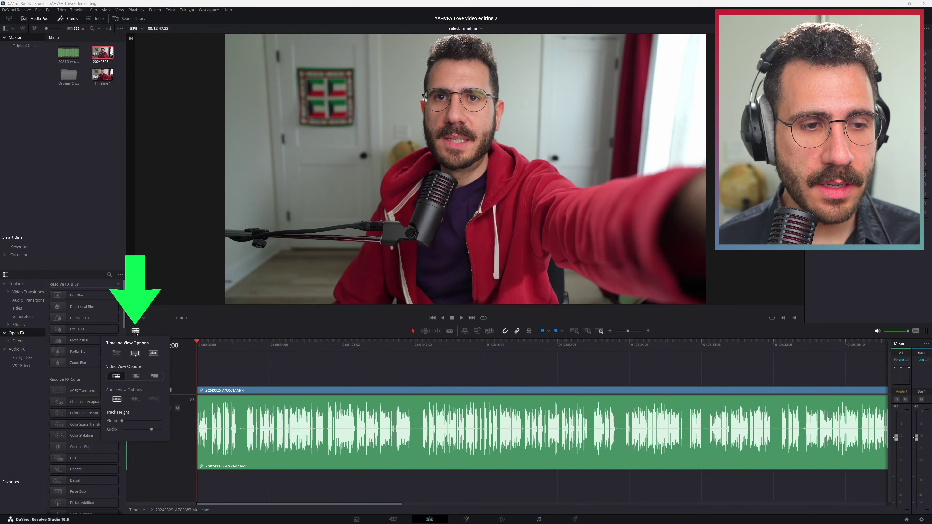
pyautogui.click(117, 353)
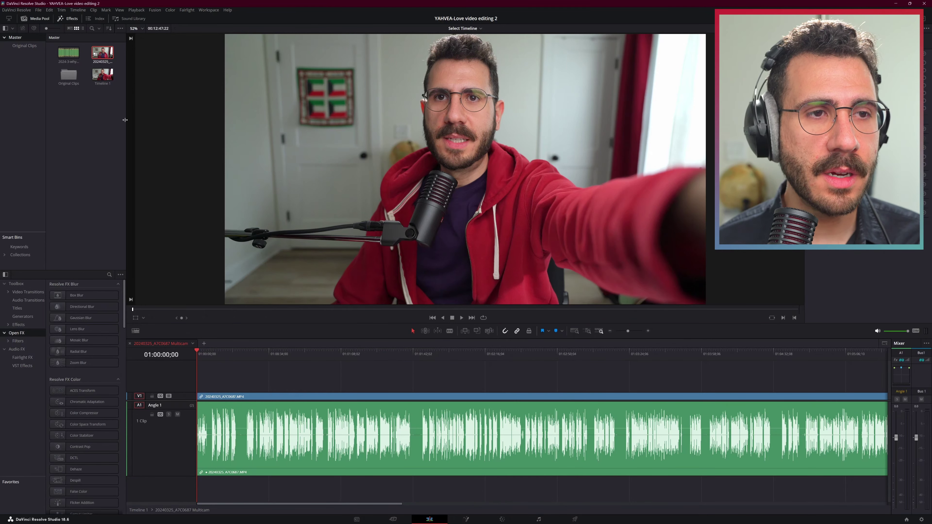
pyautogui.doubleClick(104, 77)
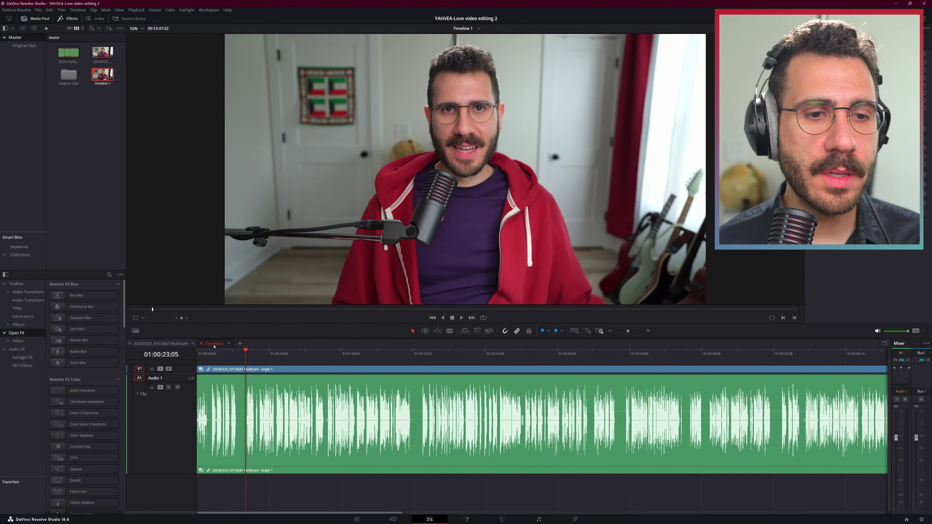
pyautogui.doubleClick(222, 368)
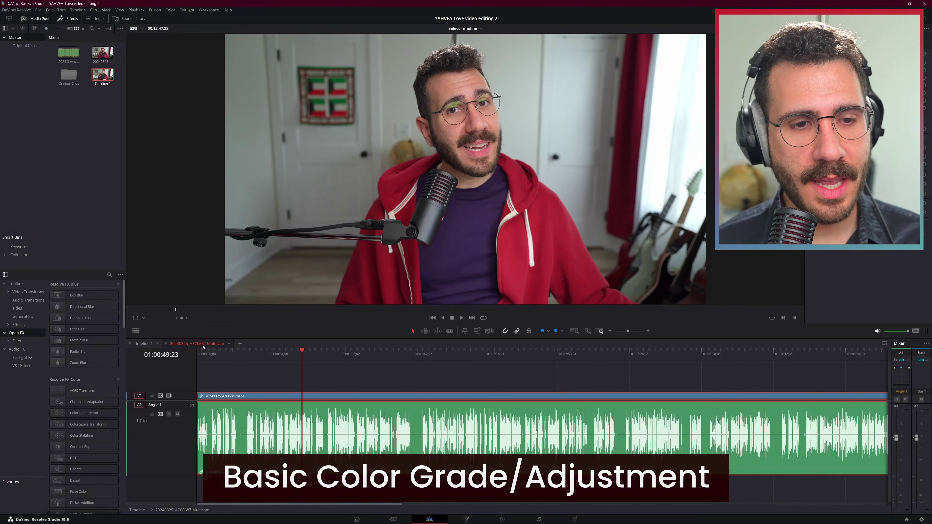
pyautogui.click(501, 520)
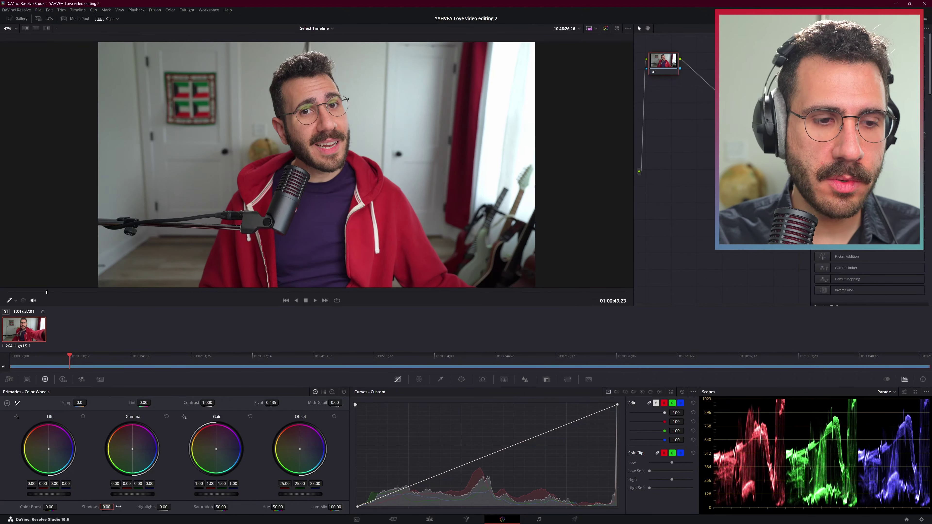
# Grade with Shadows 20, Highlights -10, Saturation 55, and the curve's white point lowered slightly.
pyautogui.moveTo(118, 507); pyautogui.dragTo(119, 506)
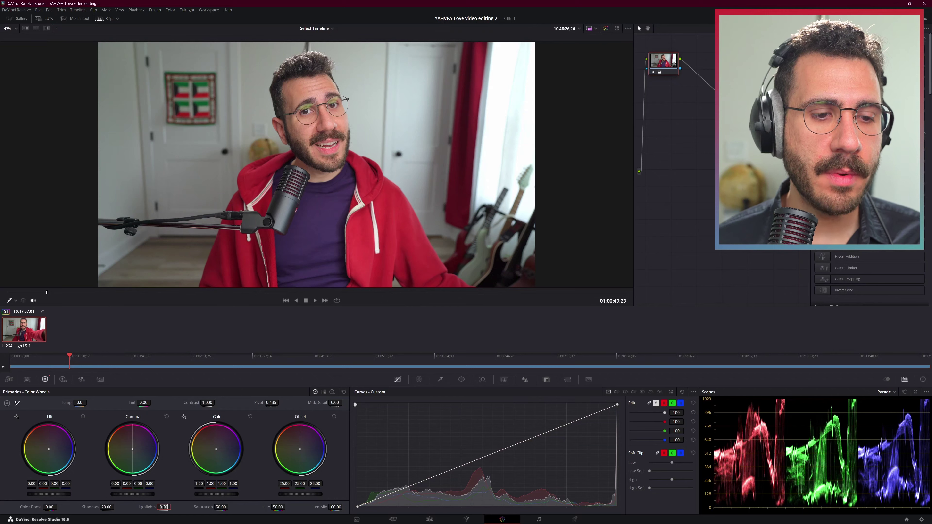
pyautogui.write('-10')
pyautogui.press('Return')
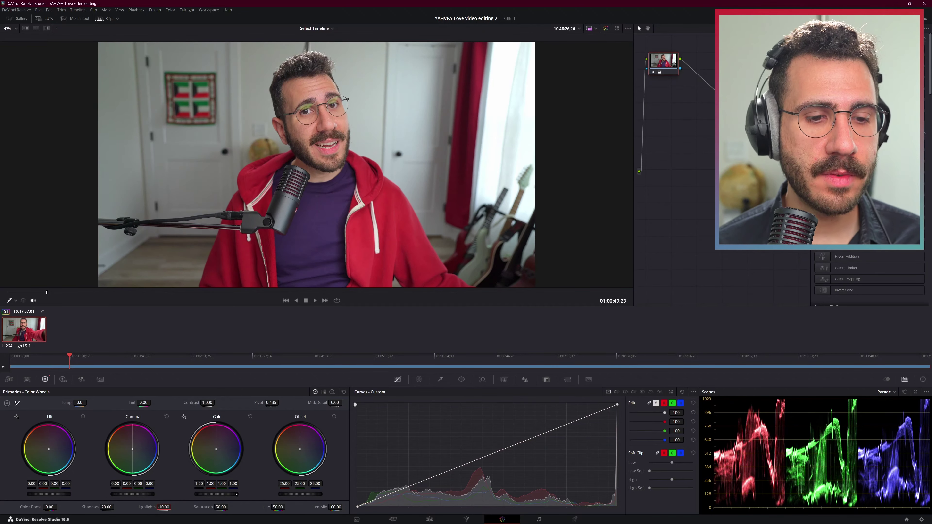
pyautogui.click(224, 507)
pyautogui.write('55')
pyautogui.press('Return')
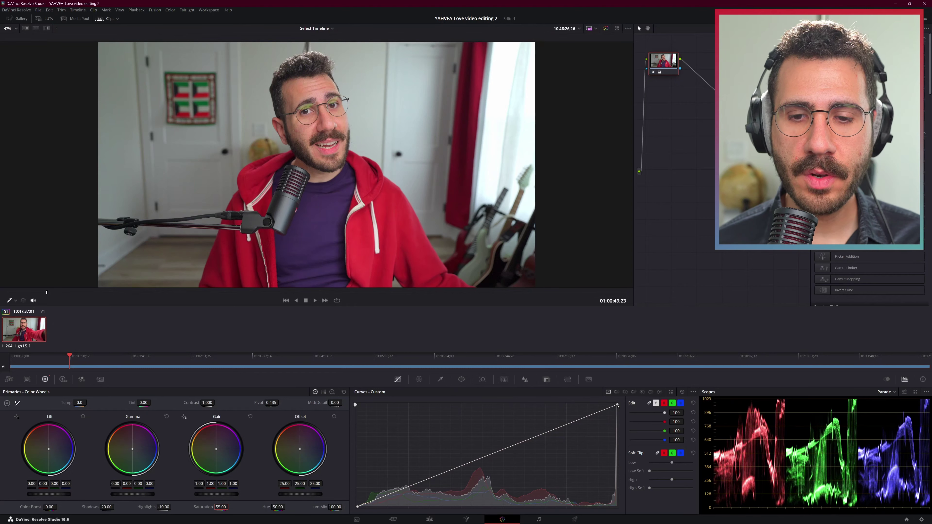
pyautogui.moveTo(617, 405); pyautogui.dragTo(601, 402)
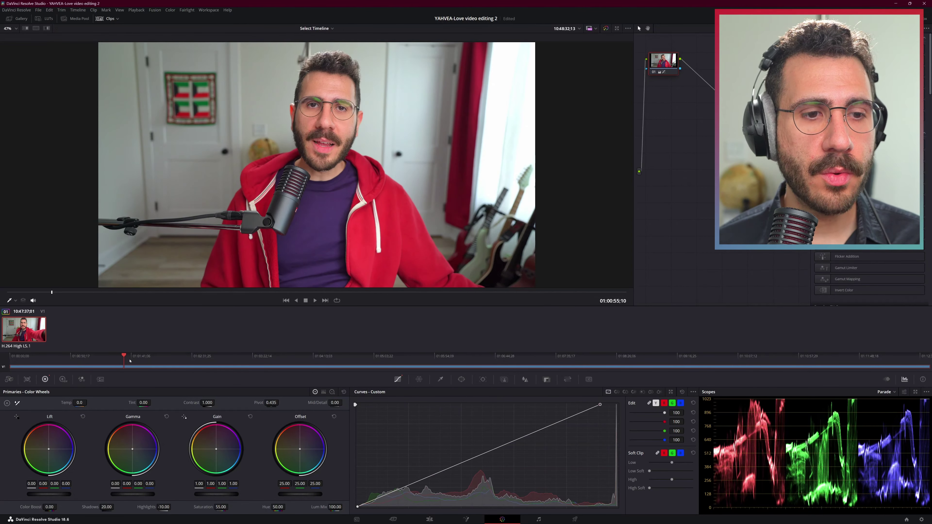
pyautogui.moveTo(77, 362); pyautogui.dragTo(309, 360)
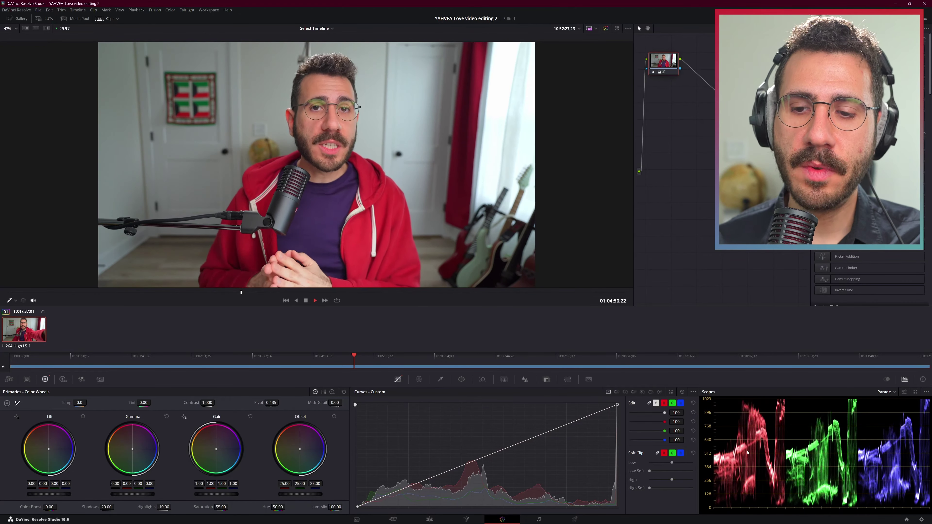
# Drag the Custom curve's white point further left in two passes to brighten the shot.
pyautogui.press('space')
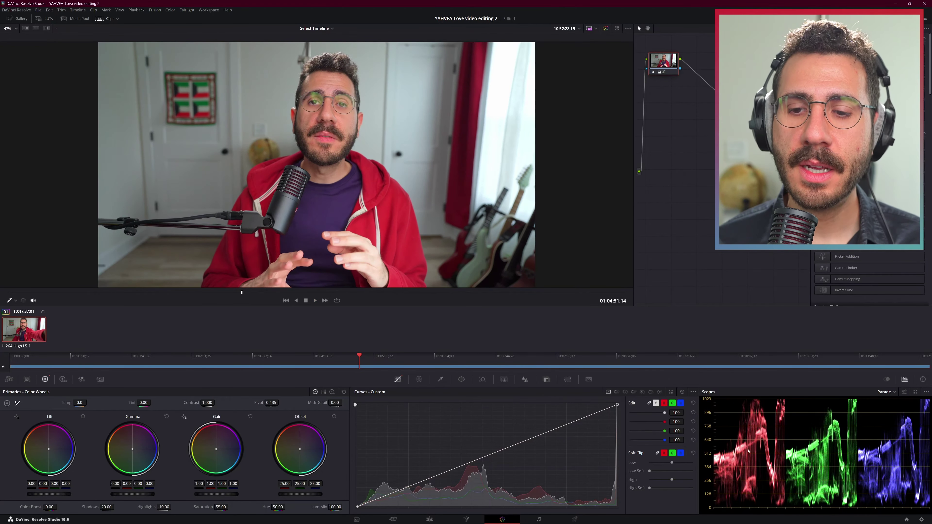
pyautogui.moveTo(615, 405); pyautogui.dragTo(591, 404)
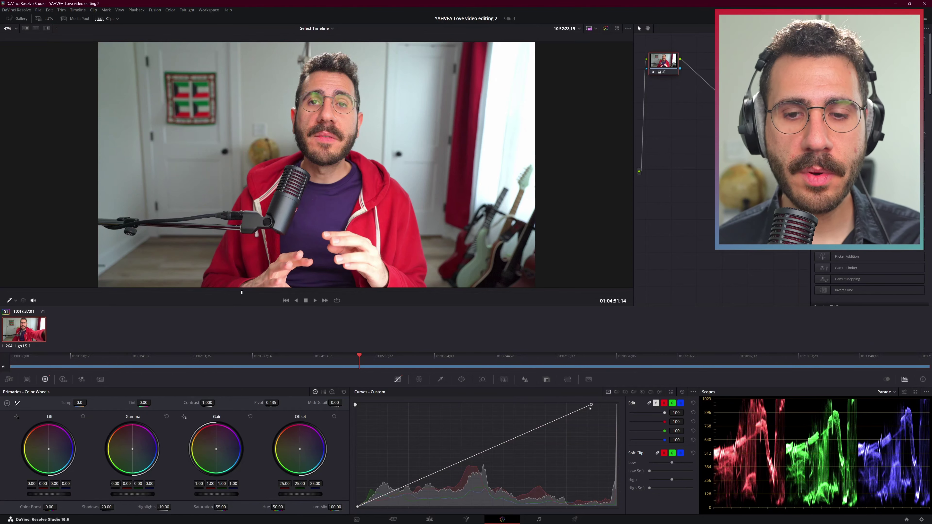
pyautogui.moveTo(591, 405); pyautogui.dragTo(567, 404)
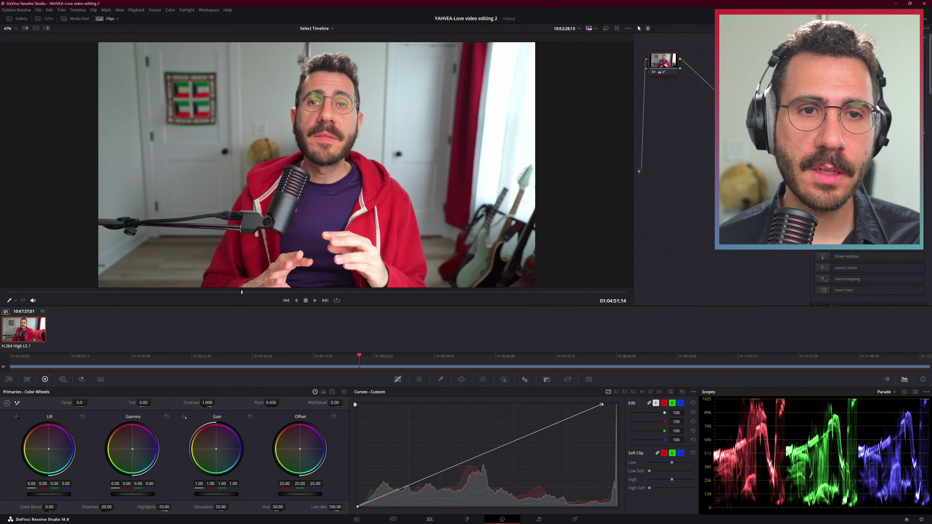
pyautogui.click(427, 519)
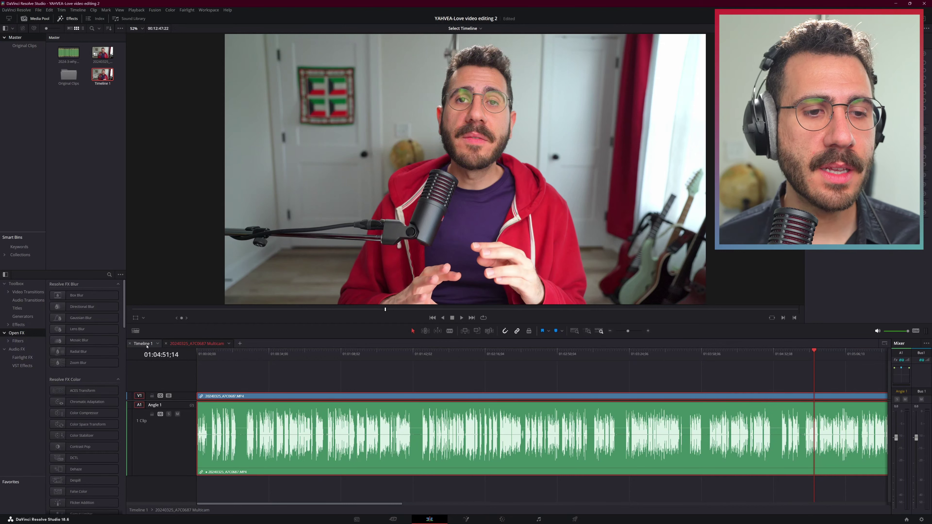
# On the Timeline 1 tab, try a split at about 01:03:18, then undo it.
pyautogui.click(146, 345)
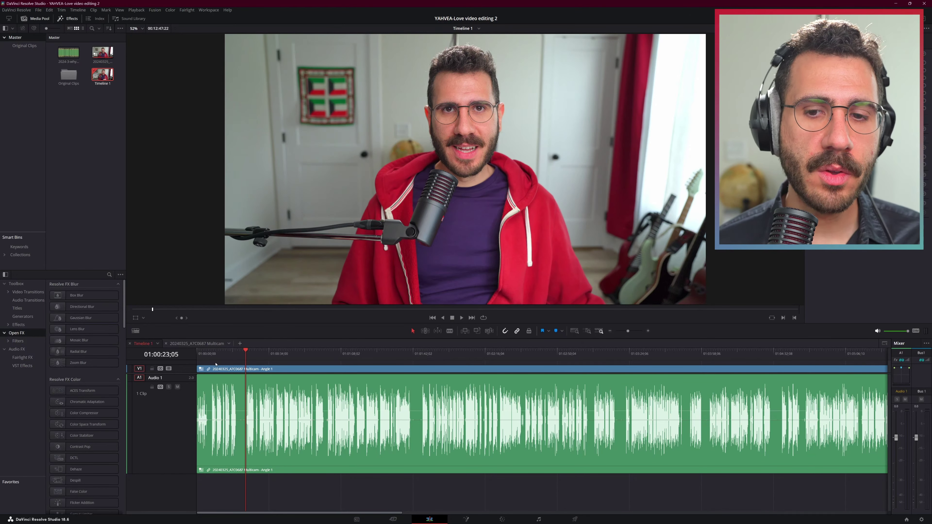
pyautogui.click(607, 368)
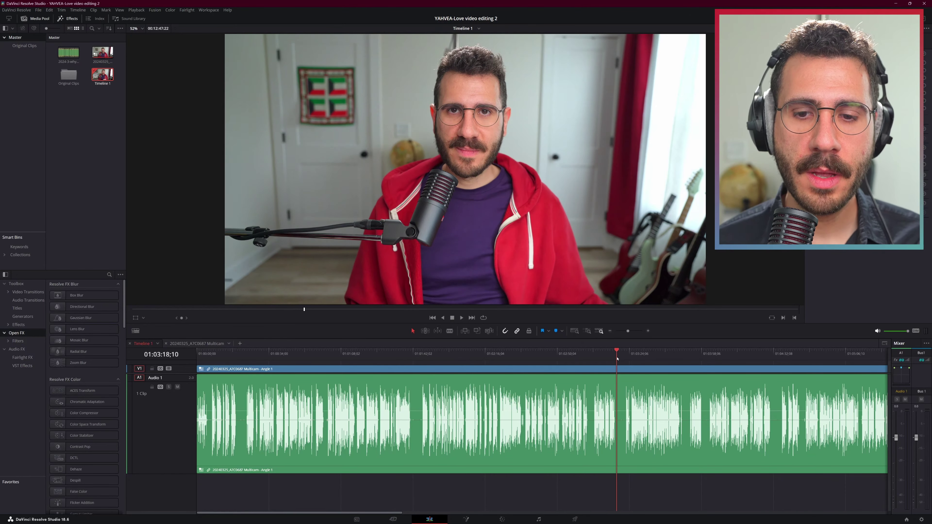
pyautogui.hotkey('ctrl', 'b')
pyautogui.hotkey('ctrl', 'z')
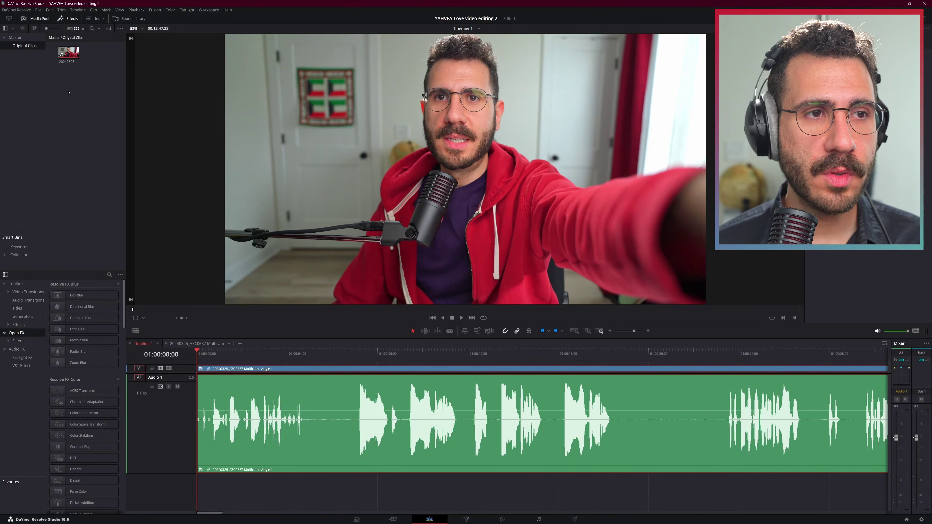
# Generate proxy media for the original camera clip in the Original Clips bin.
pyautogui.click(68, 52)
pyautogui.rightClick(70, 54)
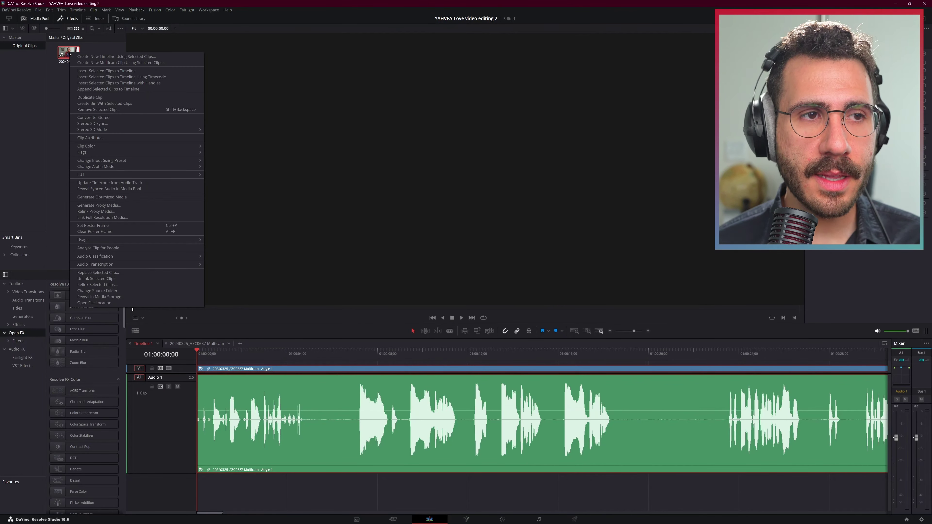
pyautogui.click(127, 206)
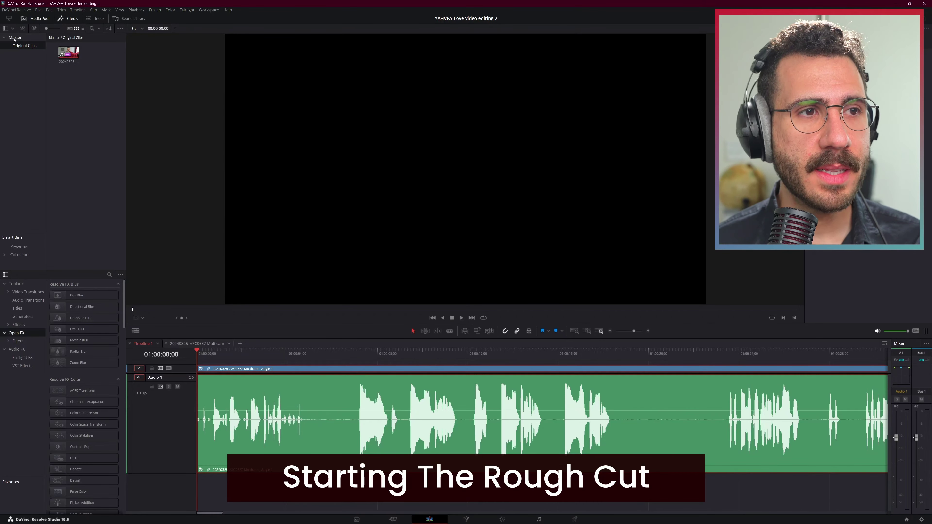
pyautogui.click(14, 39)
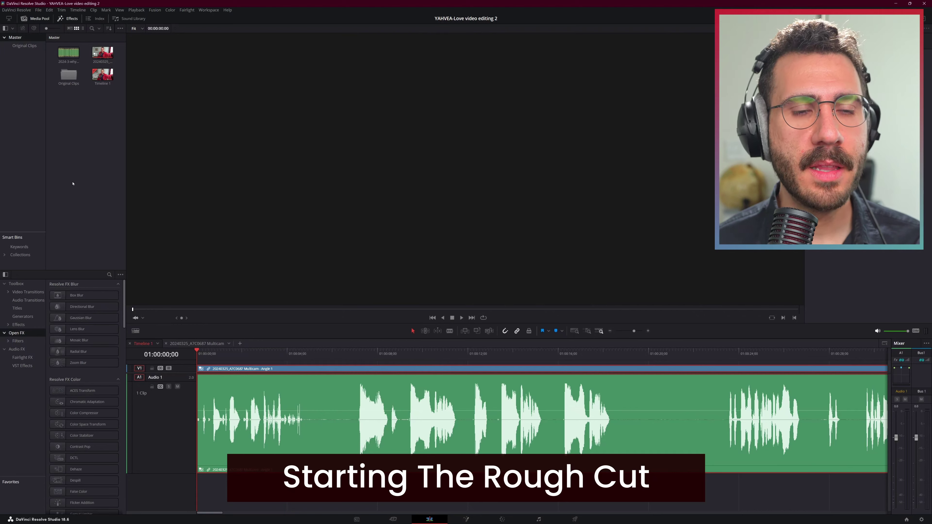
# Load Timeline 1, scrub its opening seconds, enlarge the timeline area, and park the playhead near seven seconds.
pyautogui.click(216, 364)
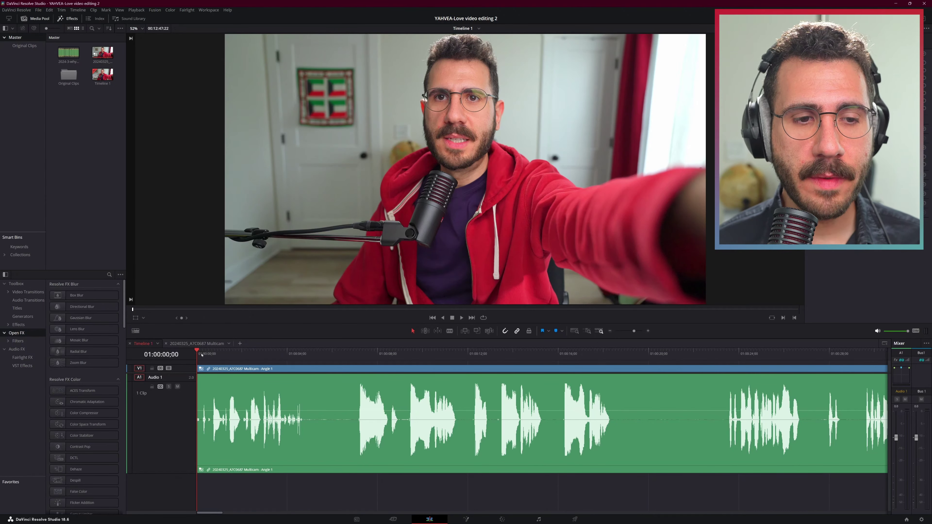
pyautogui.moveTo(198, 354); pyautogui.dragTo(356, 364)
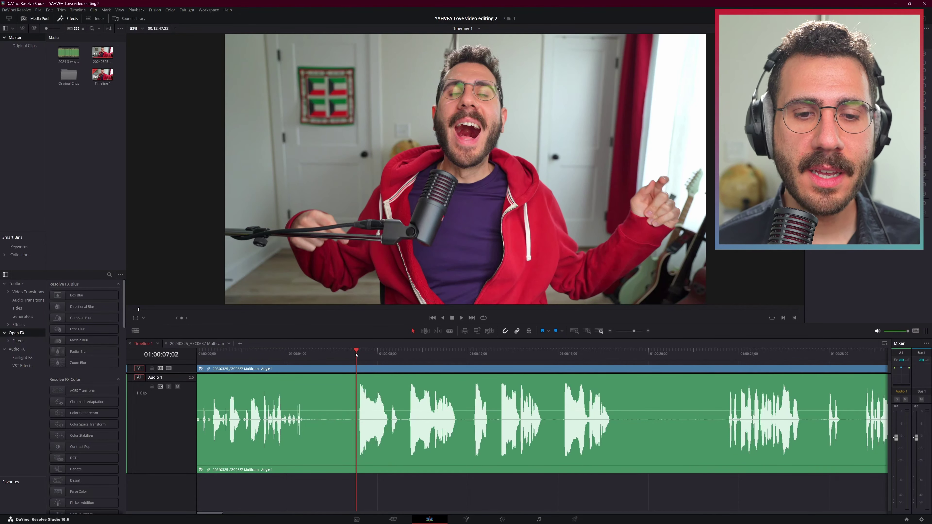
pyautogui.moveTo(356, 354)
pyautogui.mouseDown()
pyautogui.moveTo(587, 353)
pyautogui.moveTo(651, 378)
pyautogui.moveTo(352, 363)
pyautogui.mouseUp()
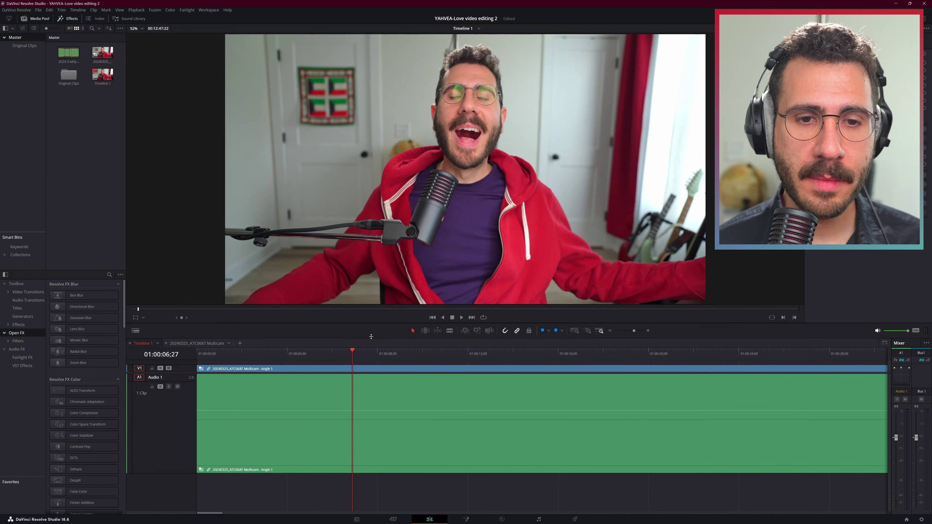
pyautogui.moveTo(371, 337); pyautogui.dragTo(368, 300)
pyautogui.click(357, 318)
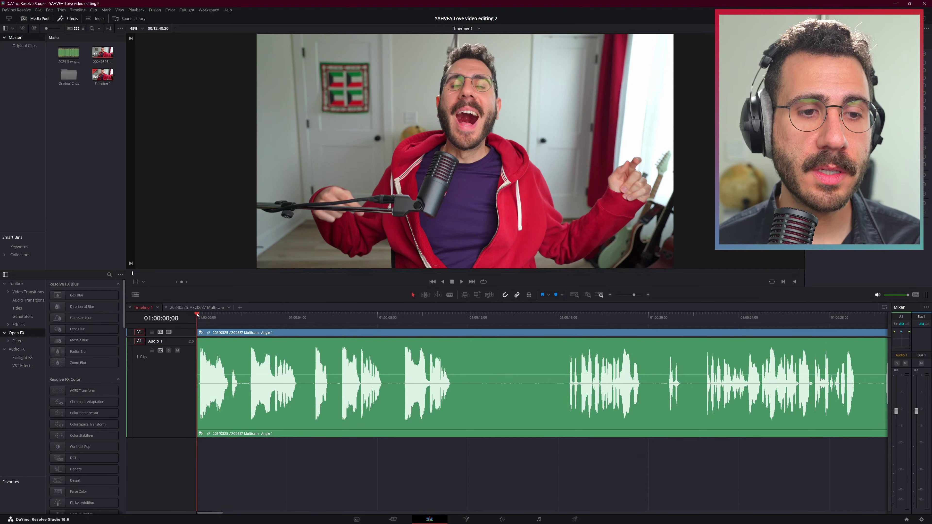
# Add a marker at 01:00:00;00 on Timeline 1 and name it 'Start.'.
pyautogui.press('F1')
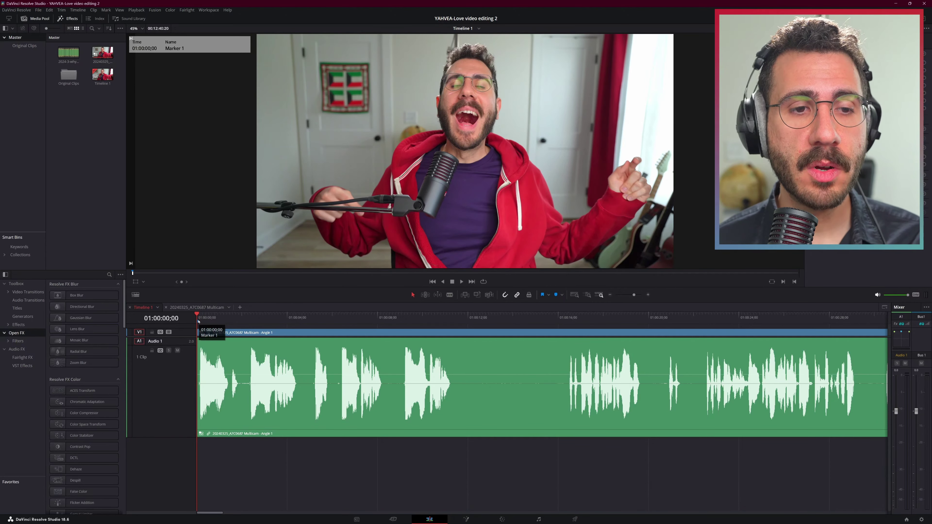
pyautogui.doubleClick(198, 322)
pyautogui.write('Start.')
pyautogui.press('Return')
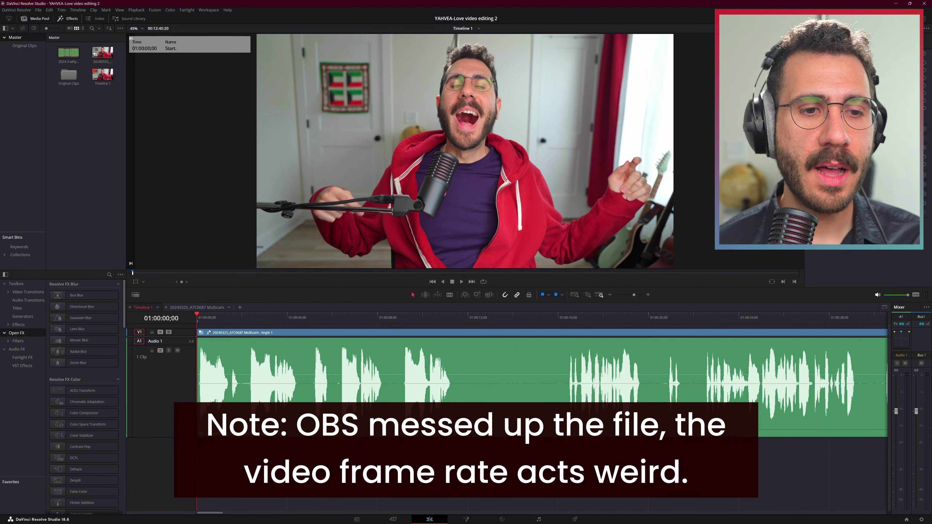
# Review the opening and ripple-trim the breath before 01:00:02;06 off the clip start.
pyautogui.press('space')
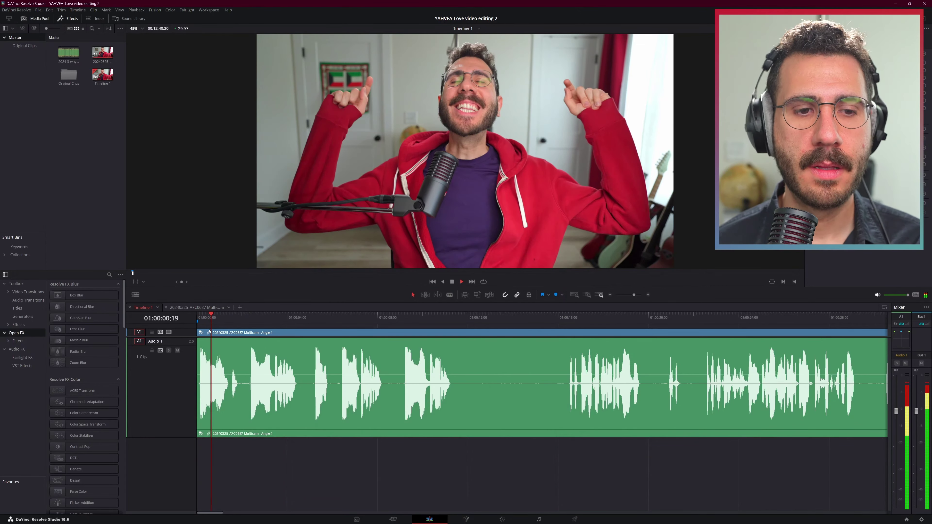
pyautogui.press('space')
pyautogui.click(247, 317)
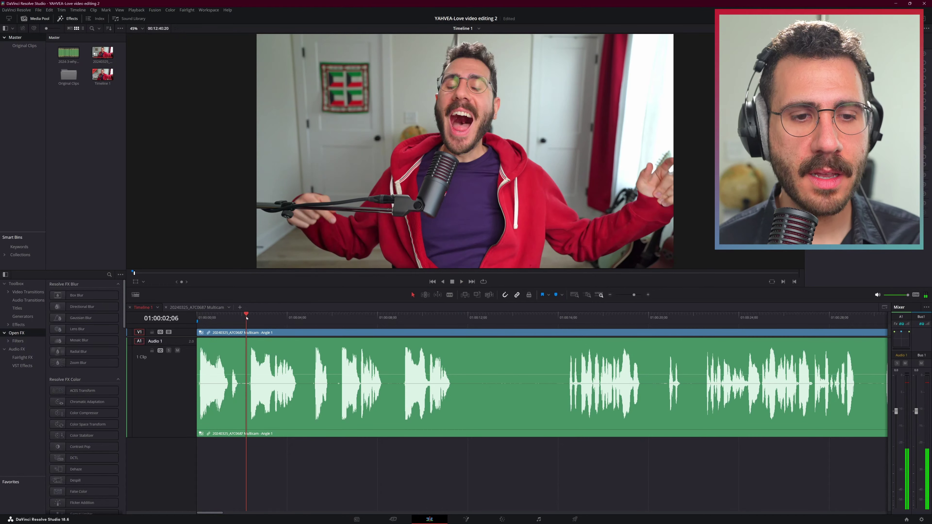
pyautogui.hotkey('ctrl', 'shift', '[')
# Split the clip at 01:00:02;07, then review the next take from 01:00:04;01.
pyautogui.press('space')
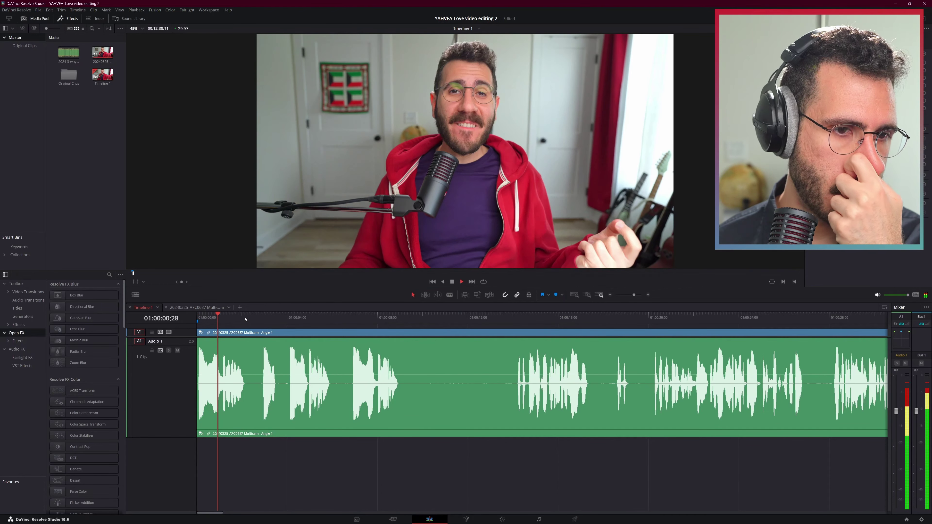
pyautogui.press('space')
pyautogui.hotkey('ctrl', 'b')
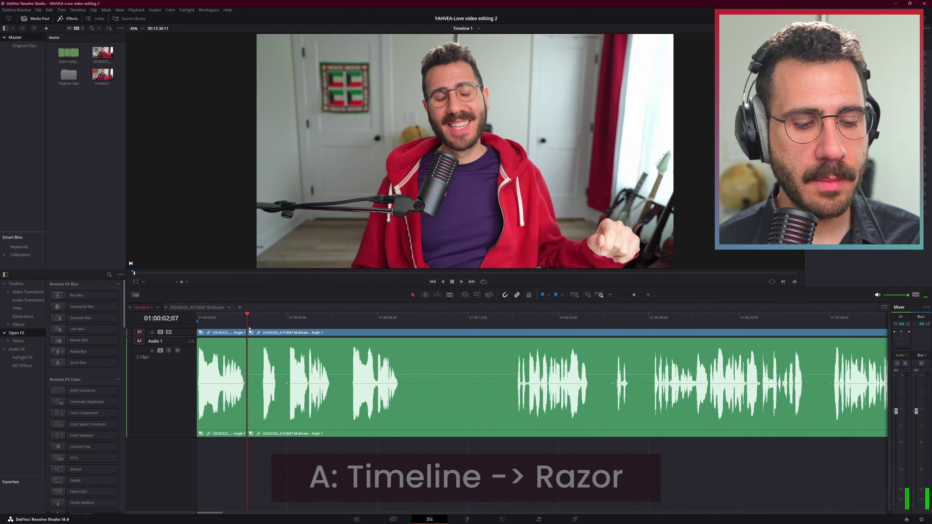
pyautogui.press('space')
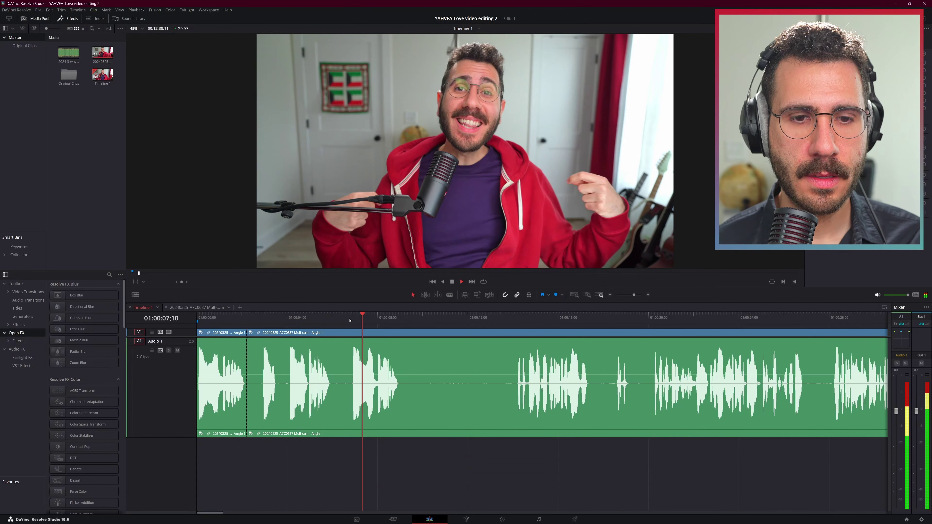
pyautogui.click(289, 318)
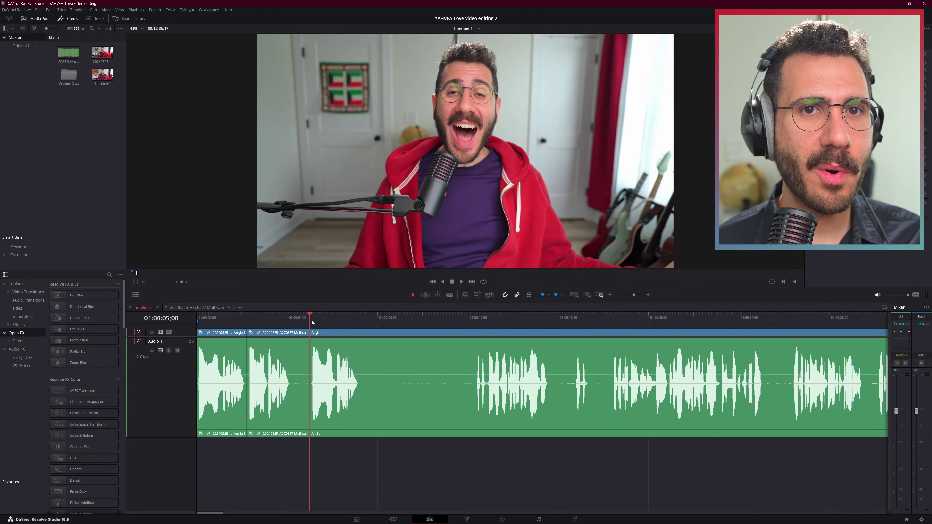
# Trim the second piece's start, ripple-delete the short first take, and remove the leftover frame.
pyautogui.hotkey('ctrl', 'shift', '[')
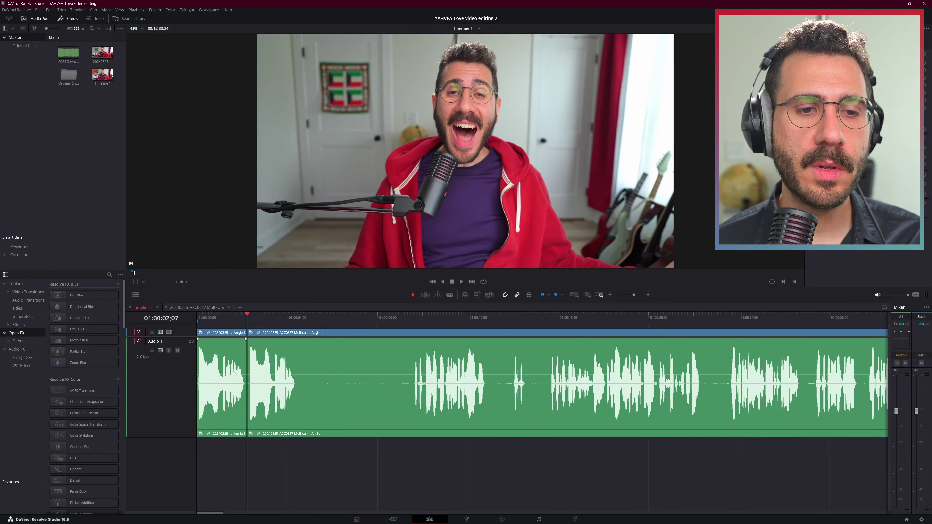
pyautogui.click(234, 374)
pyautogui.press('BackSpace')
pyautogui.click(230, 384)
pyautogui.press('BackSpace')
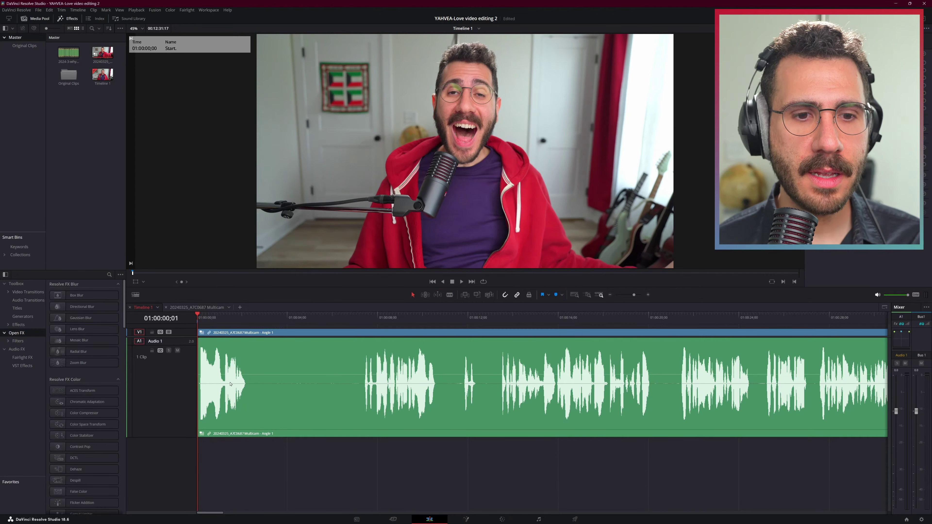
pyautogui.press('q')
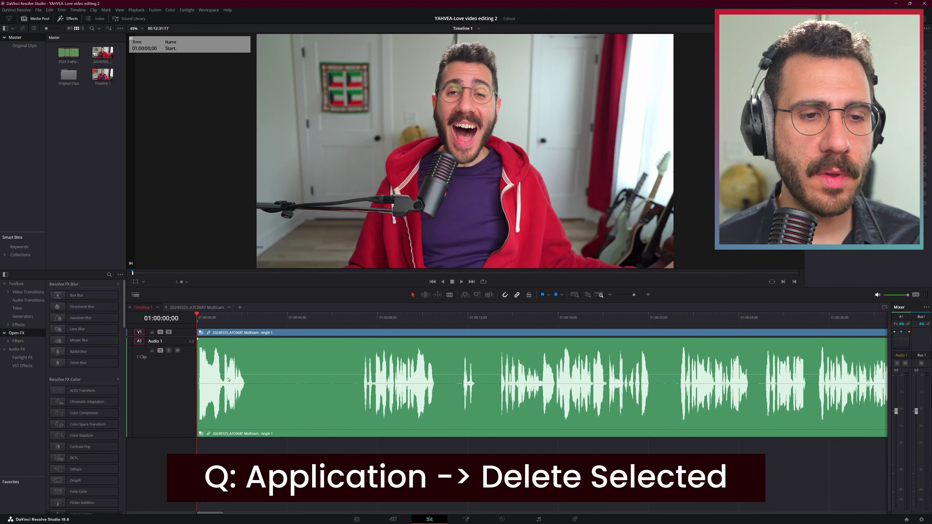
# Split at 01:00:02;04 and ripple-trim the silence up to 01:00:07;10.
pyautogui.moveTo(197, 314); pyautogui.dragTo(245, 315)
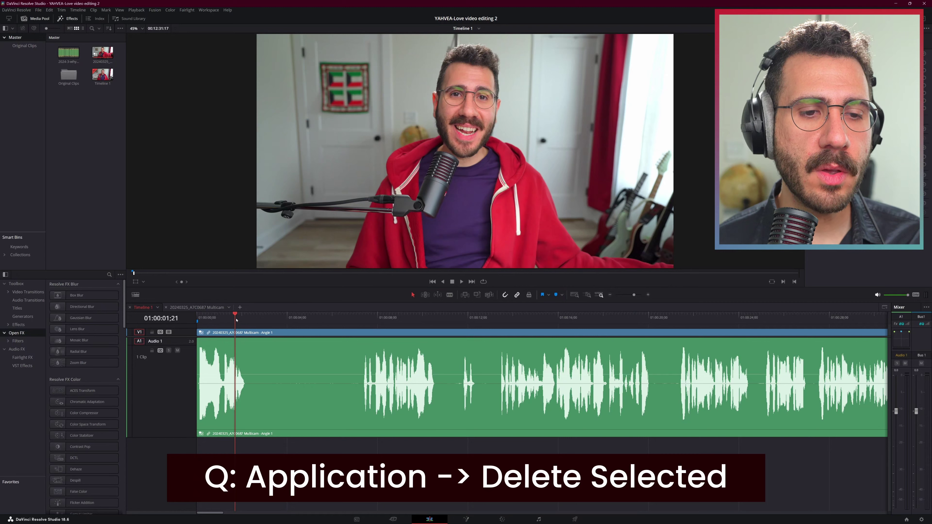
pyautogui.hotkey('ctrl', 'b')
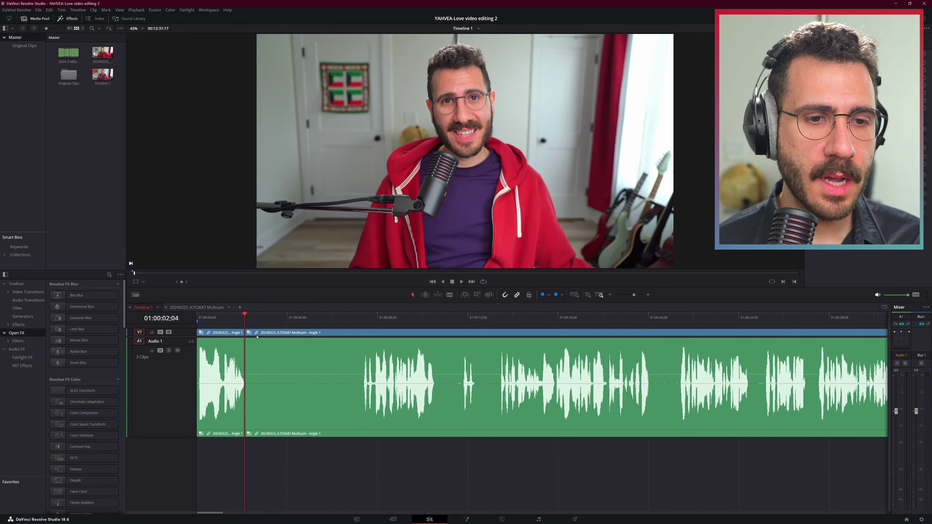
pyautogui.click(209, 320)
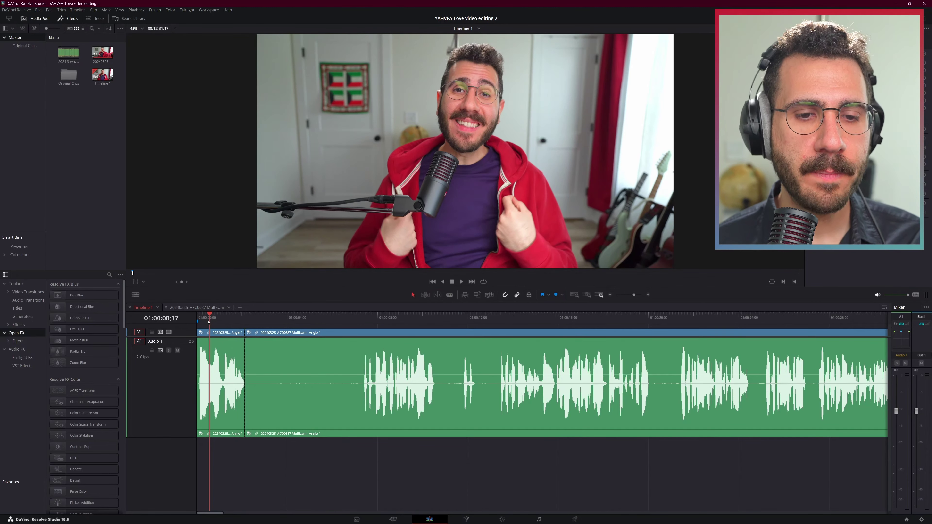
pyautogui.moveTo(209, 322); pyautogui.dragTo(363, 329)
pyautogui.hotkey('ctrl', 'shift', '[')
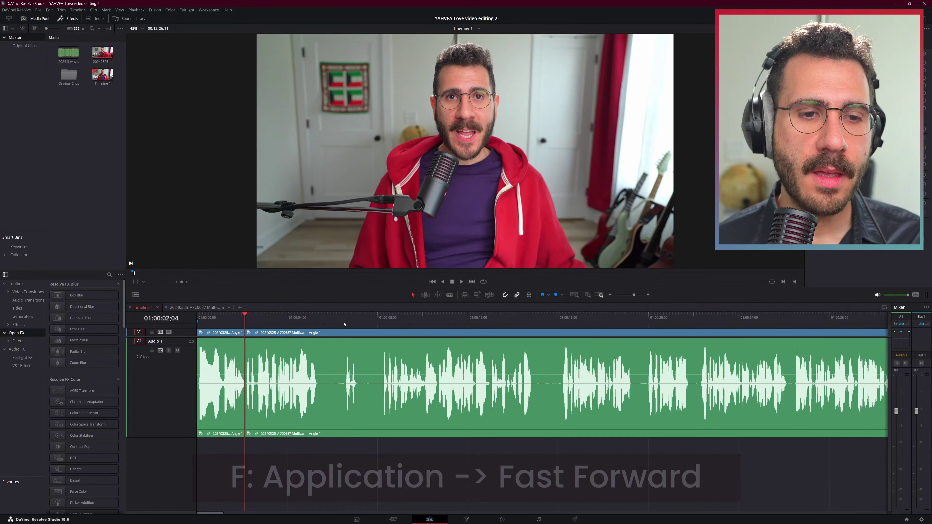
pyautogui.press('f')
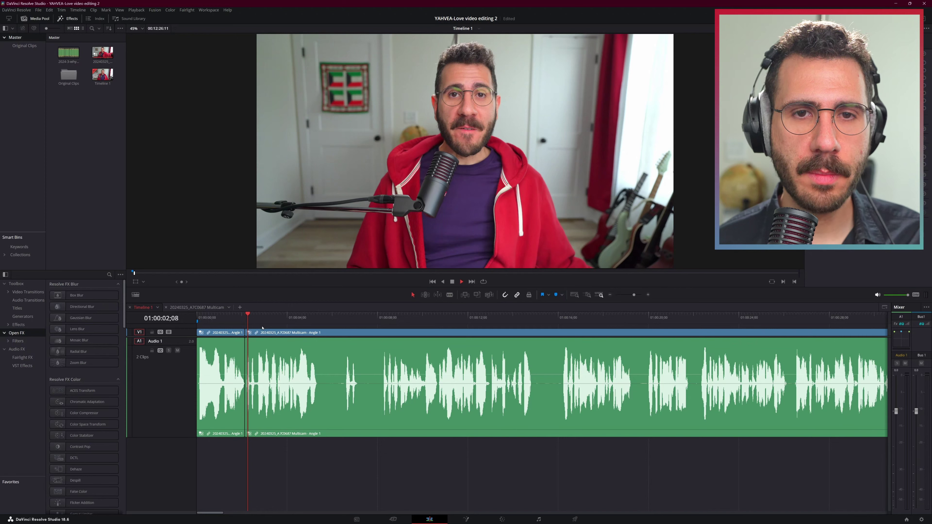
# Ripple-trim away the redone take before the good take at 01:00:08;06.
pyautogui.click(382, 317)
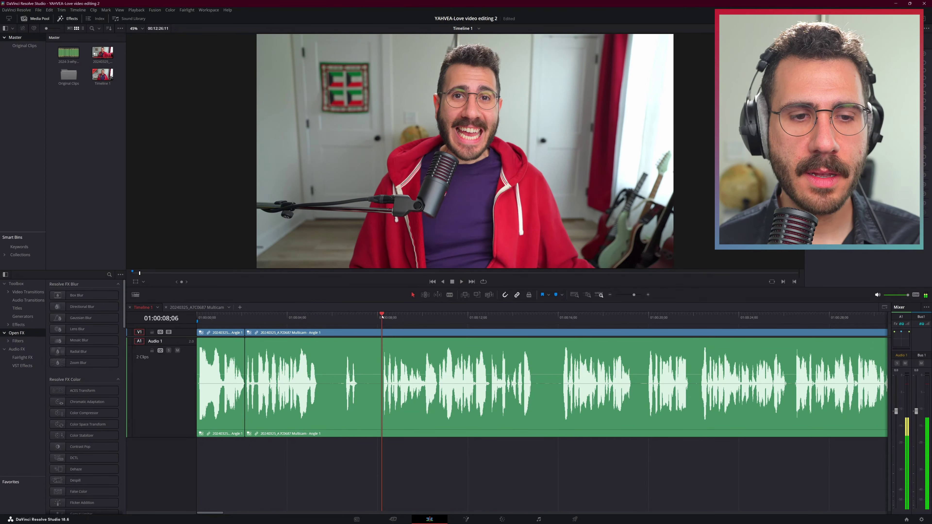
pyautogui.hotkey('shift', '[')
pyautogui.press('l')
pyautogui.press('l')
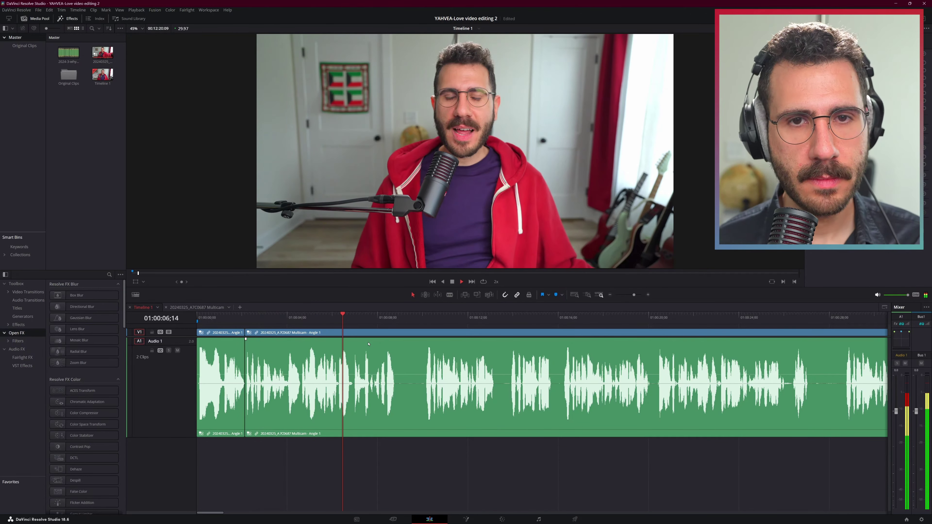
# Split the clip at 01:00:08;25 and review the result at double speed.
pyautogui.click(396, 318)
pyautogui.hotkey('ctrl', '\\')
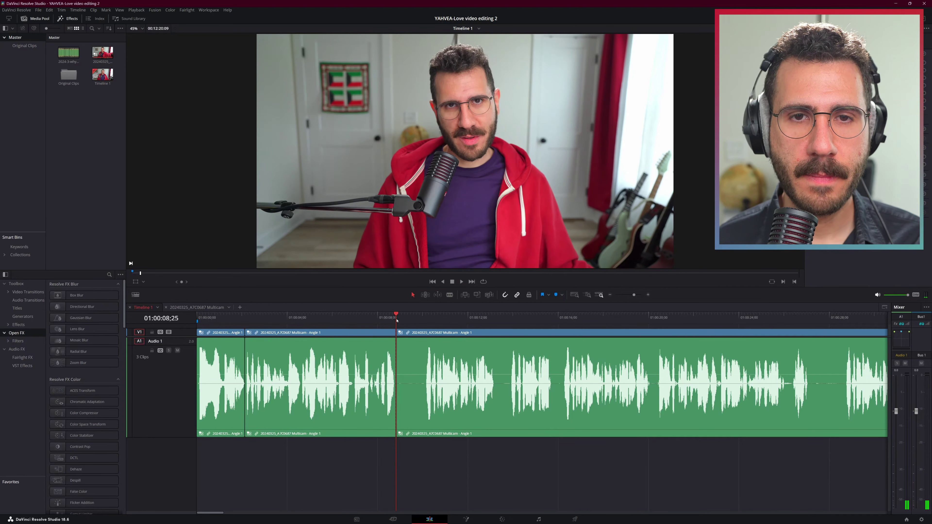
pyautogui.press('l')
pyautogui.press('l')
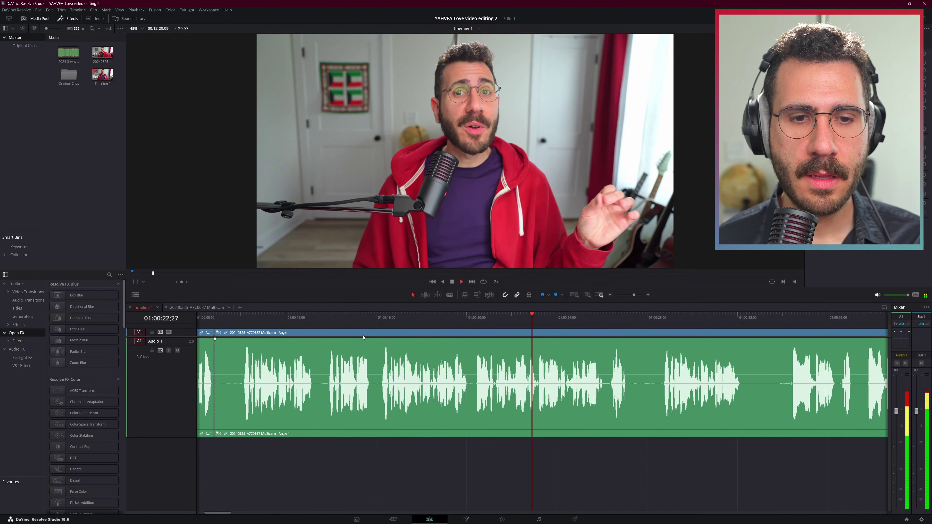
# Cut the clip where speech resumes and ripple-trim the silent head up to 01:00:12;29.
pyautogui.press('space')
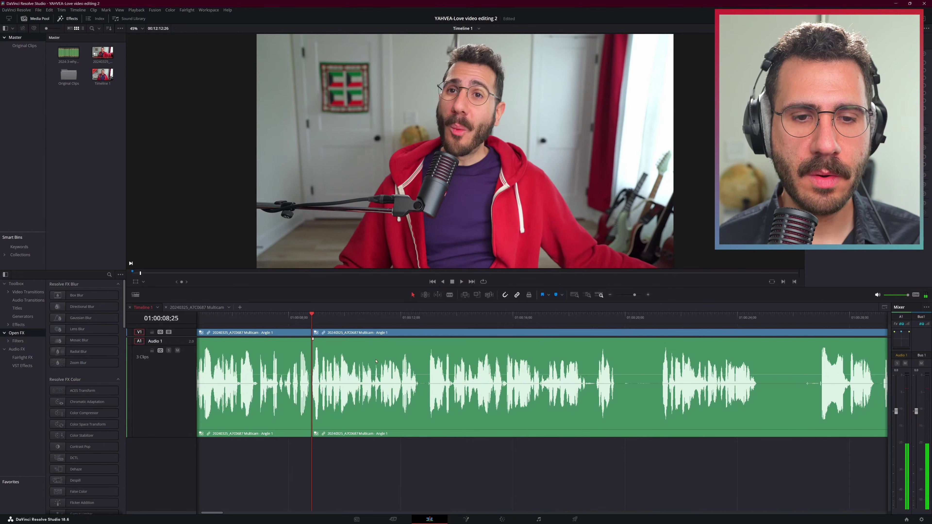
pyautogui.hotkey('ctrl', '=')
pyautogui.click(442, 325)
pyautogui.hotkey('ctrl', 'b')
pyautogui.click(458, 324)
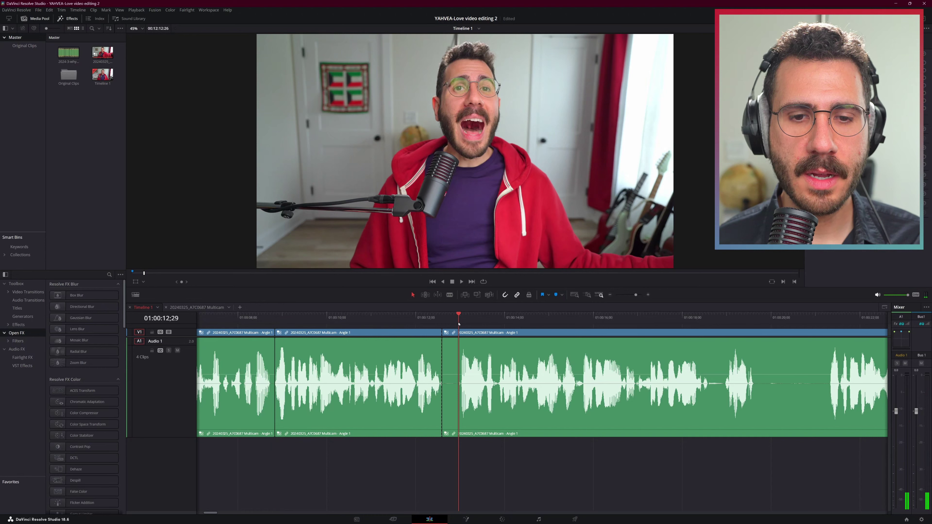
pyautogui.hotkey('shift', '[')
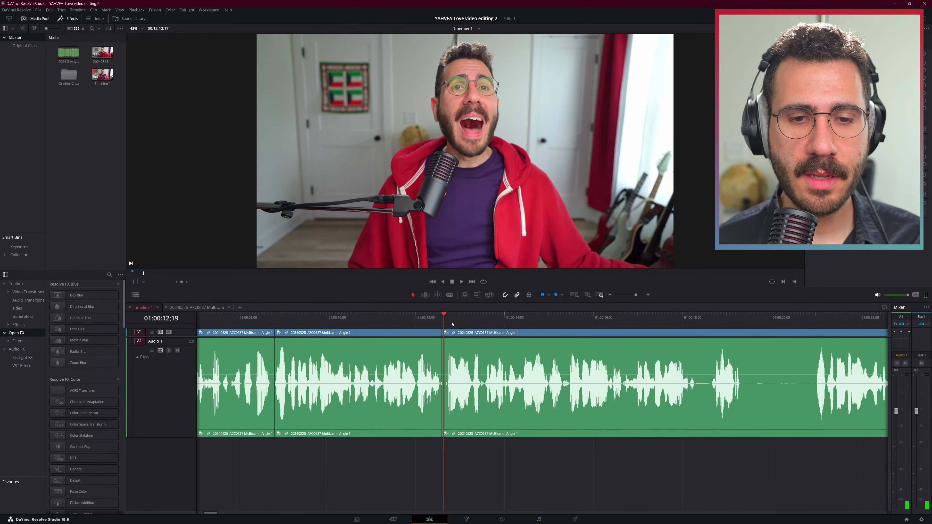
# Check the new edit point frame by frame, then review it at double speed.
pyautogui.hotkey('ctrl', '=')
pyautogui.click(408, 320)
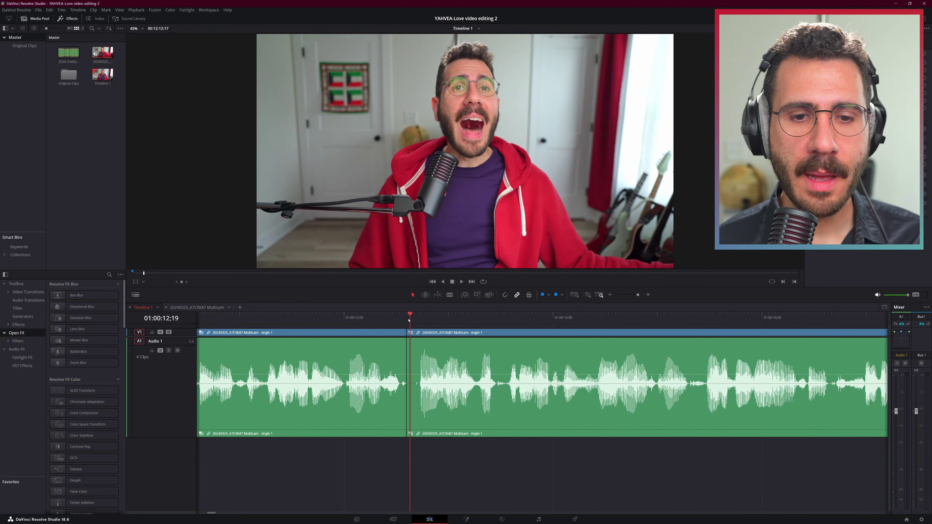
pyautogui.press('Left')
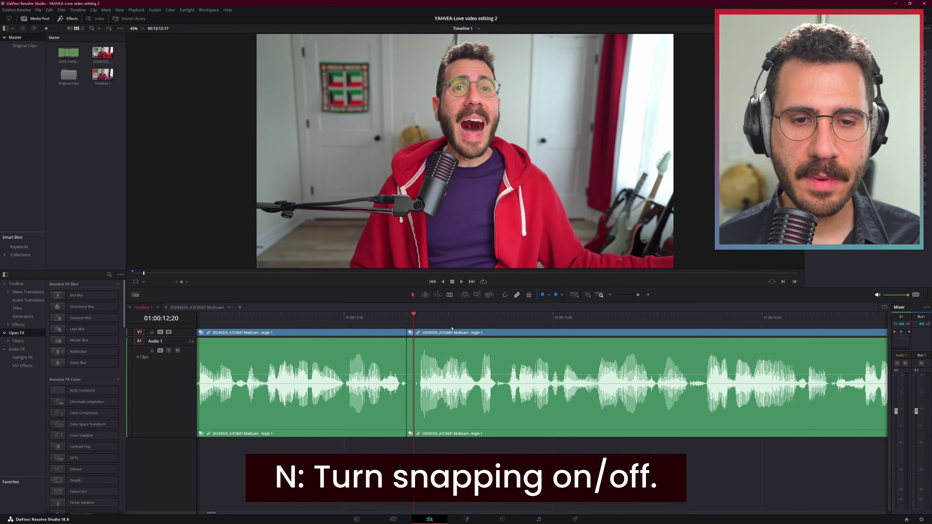
pyautogui.hotkey('ctrl', '-')
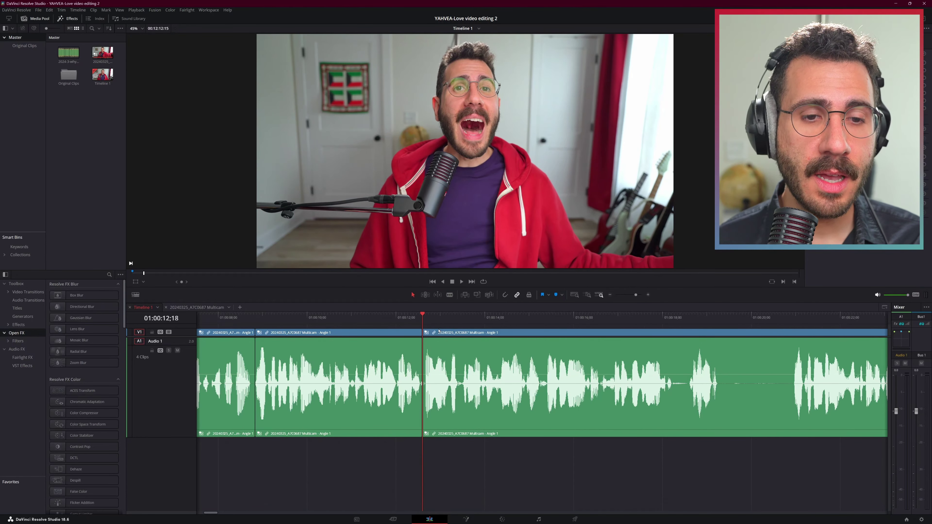
pyautogui.hscroll(1, 373, 332)
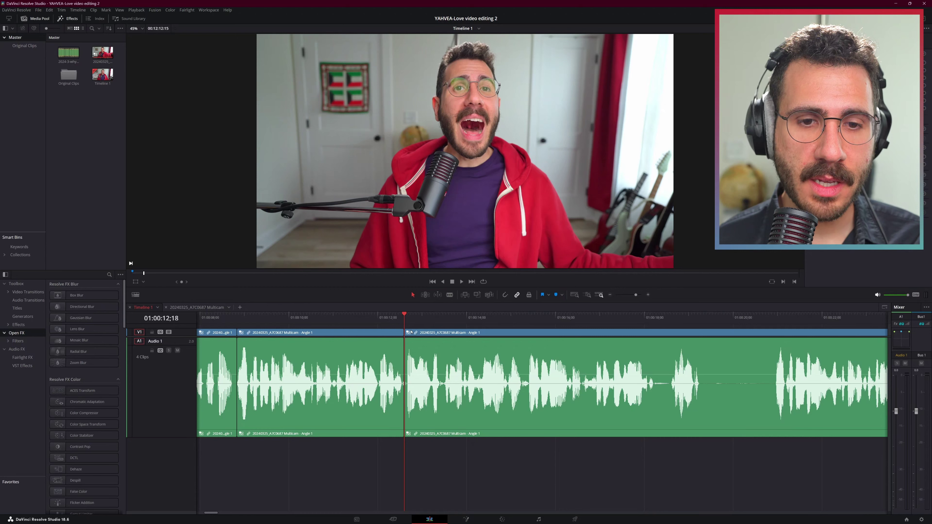
pyautogui.press('l')
pyautogui.press('k')
pyautogui.press('l')
pyautogui.press('l')
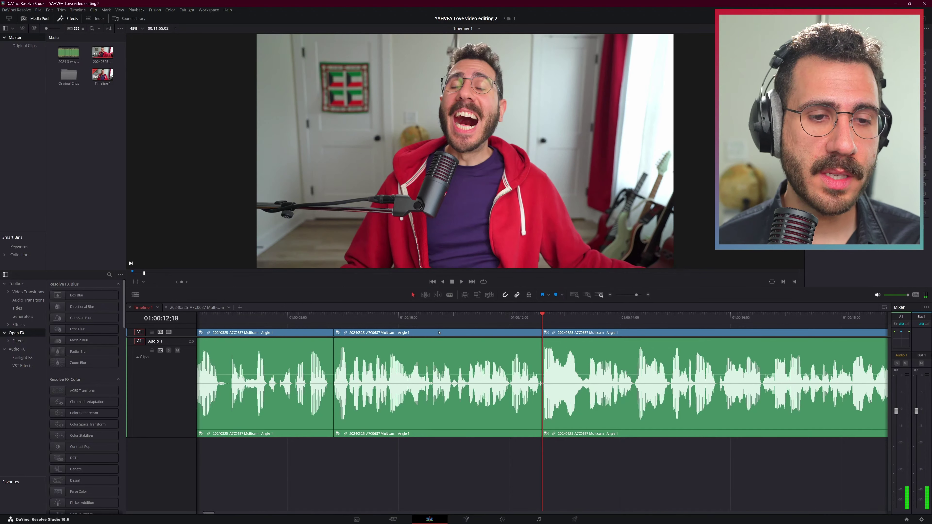
# Ripple-delete the first three redone-take clips from Timeline 1.
pyautogui.hotkey('shift', 'z')
pyautogui.moveTo(371, 463); pyautogui.dragTo(214, 370)
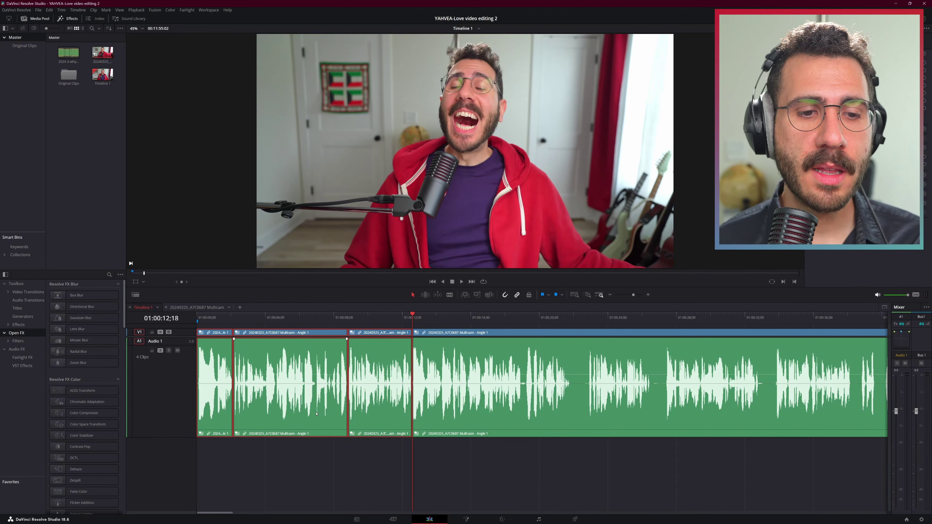
pyautogui.press('BackSpace')
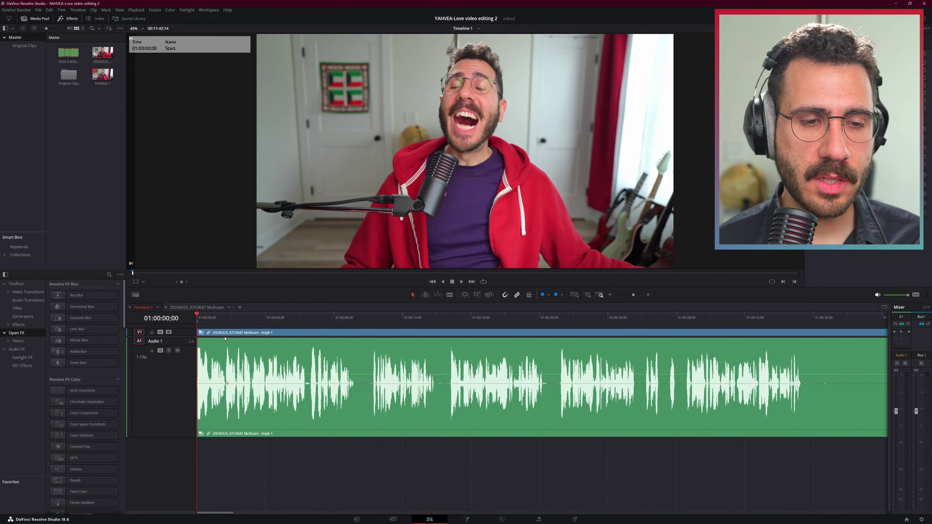
# Ripple-trim the silent start of the remaining clip up to the pause near 01:00:06.
pyautogui.hotkey('ctrl', '=')
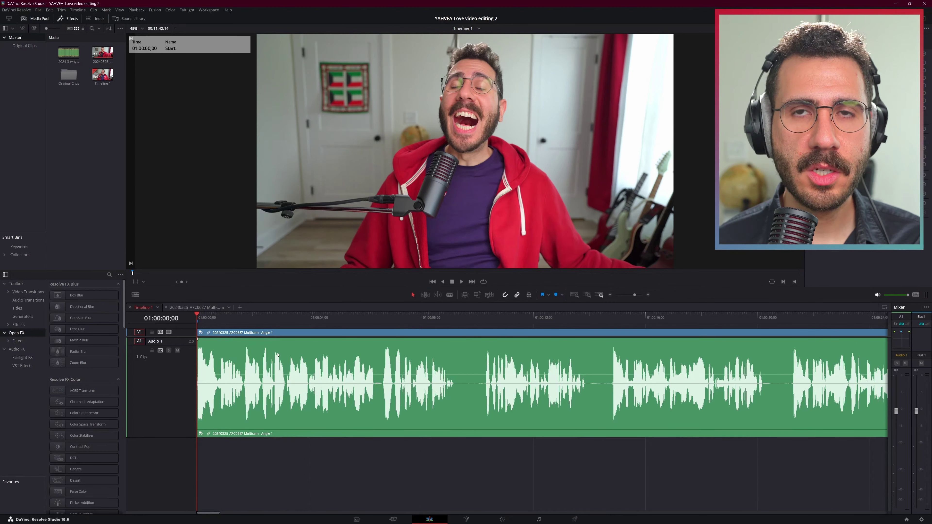
pyautogui.press('l')
pyautogui.press('l')
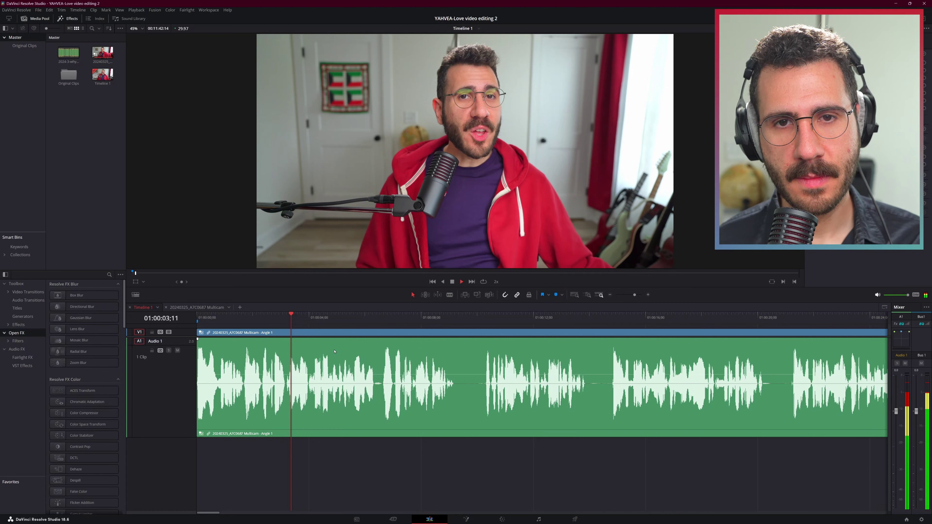
pyautogui.hotkey('ctrl', '=')
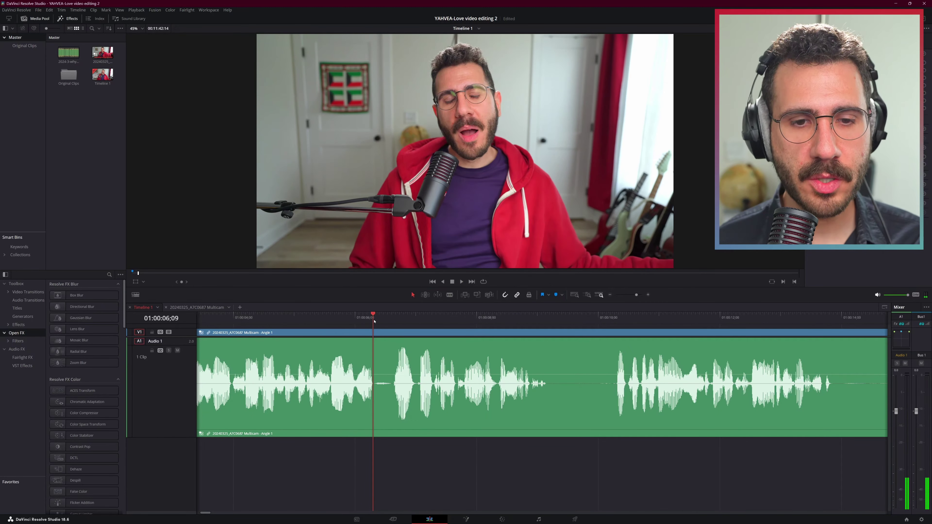
pyautogui.click(394, 320)
pyautogui.hotkey('ctrl', 'shift', '[')
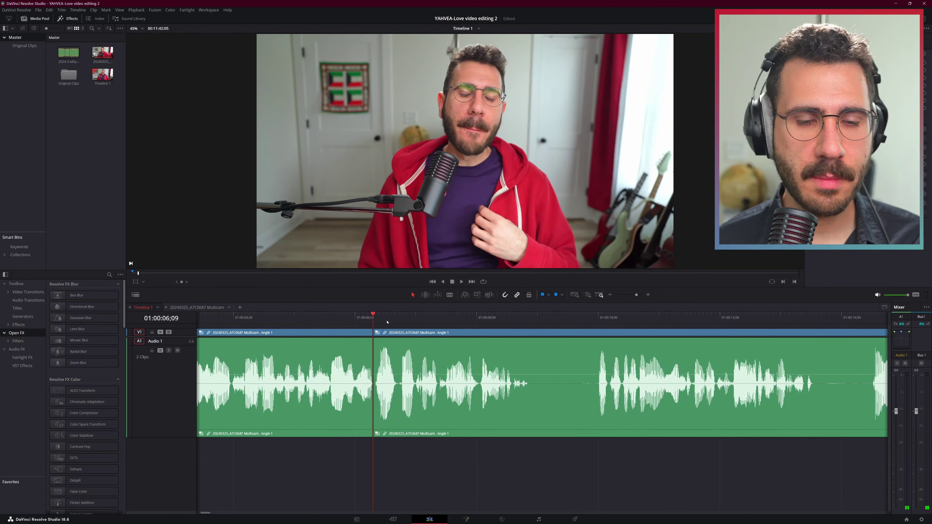
pyautogui.moveTo(375, 417); pyautogui.dragTo(385, 416)
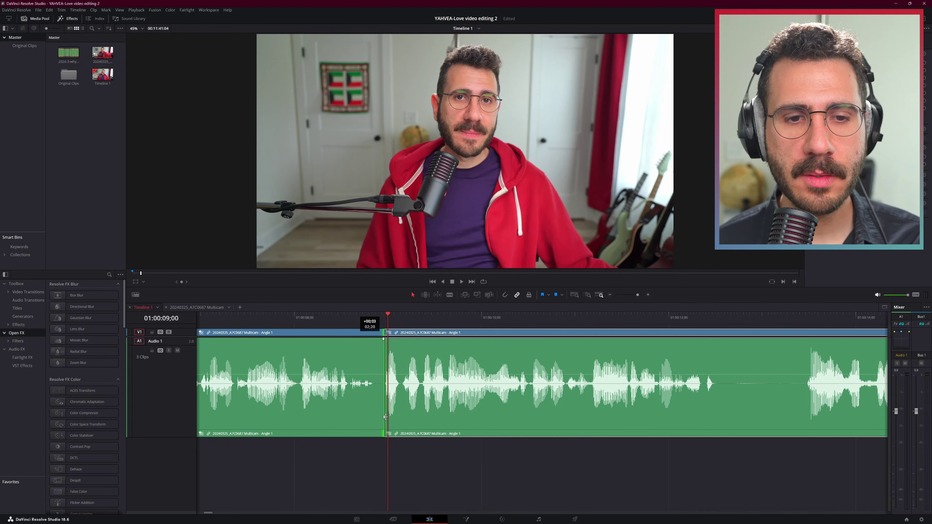
# Ripple-trim the first clip's end back to just after 01:00:08;25, removing the breath.
pyautogui.press('/')
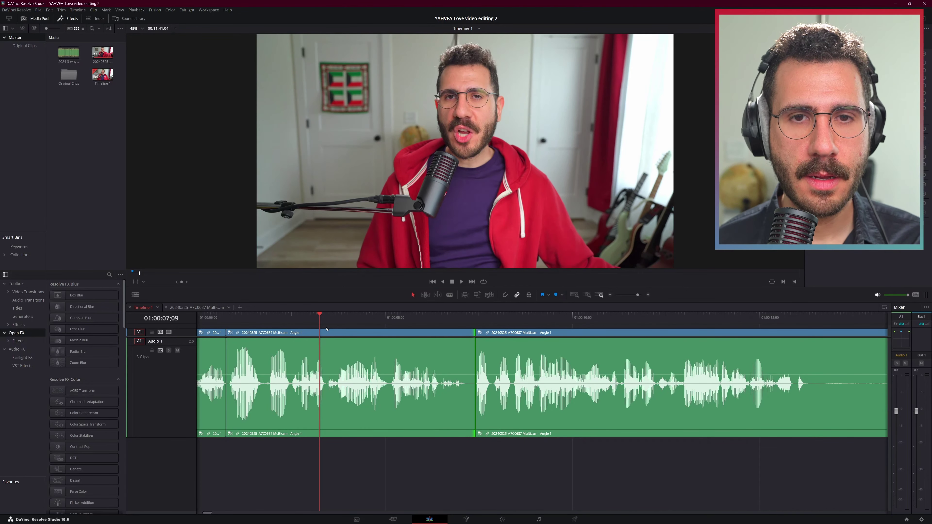
pyautogui.press('space')
pyautogui.click(372, 319)
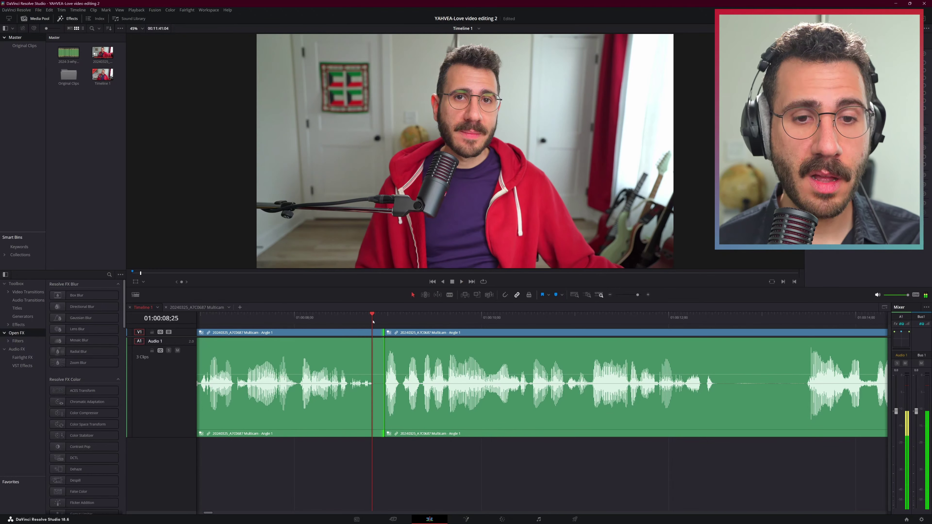
pyautogui.press('Right')
pyautogui.press('Right')
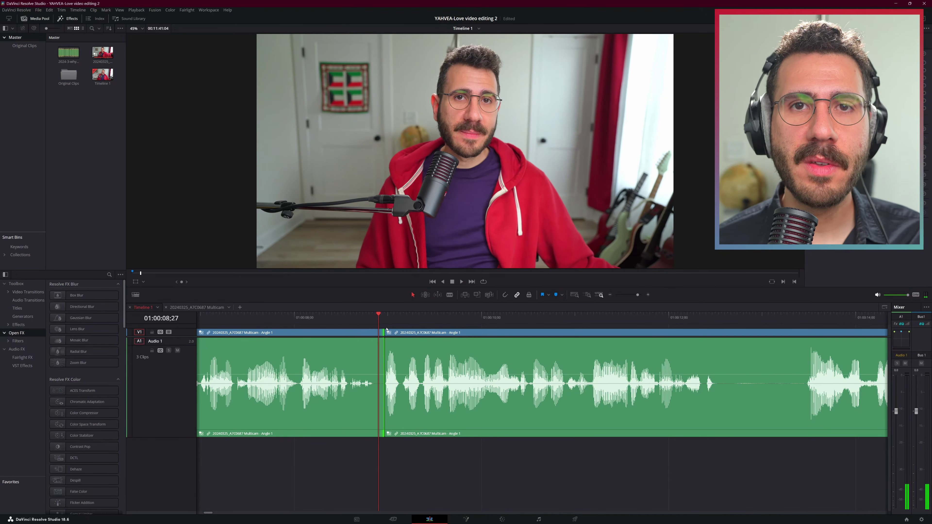
pyautogui.hotkey('ctrl', 'shift', ']')
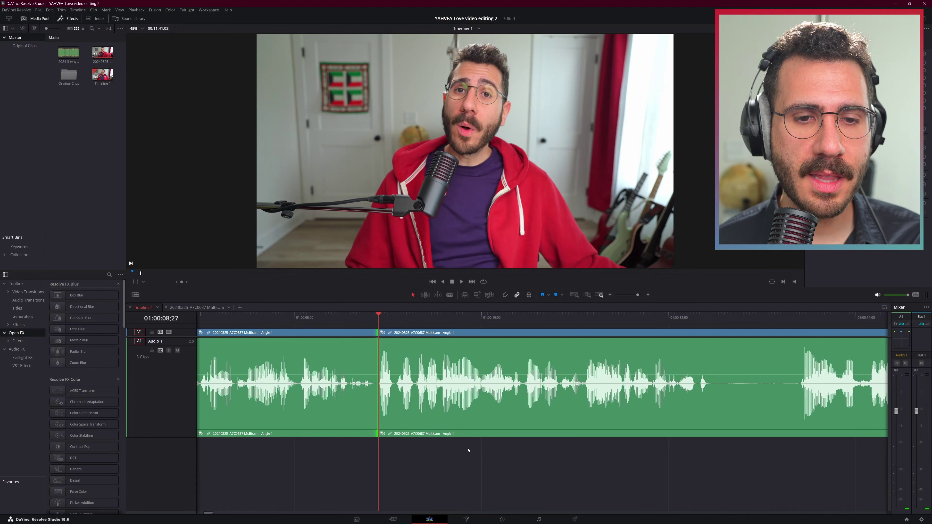
pyautogui.scroll(-2, 468, 450)
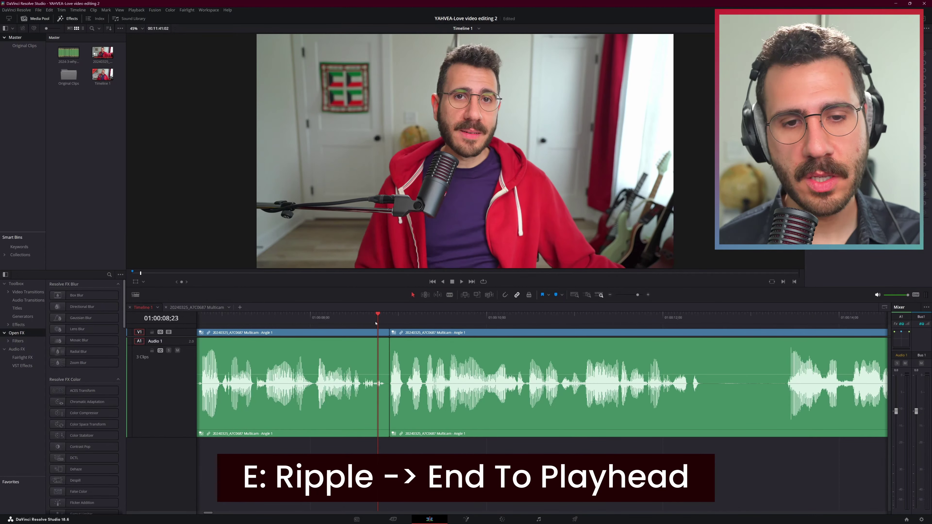
# Cut the clip at 01:00:12;14 and review the following talk at double speed.
pyautogui.click(415, 318)
pyautogui.hotkey('ctrl', 'b')
pyautogui.click(478, 323)
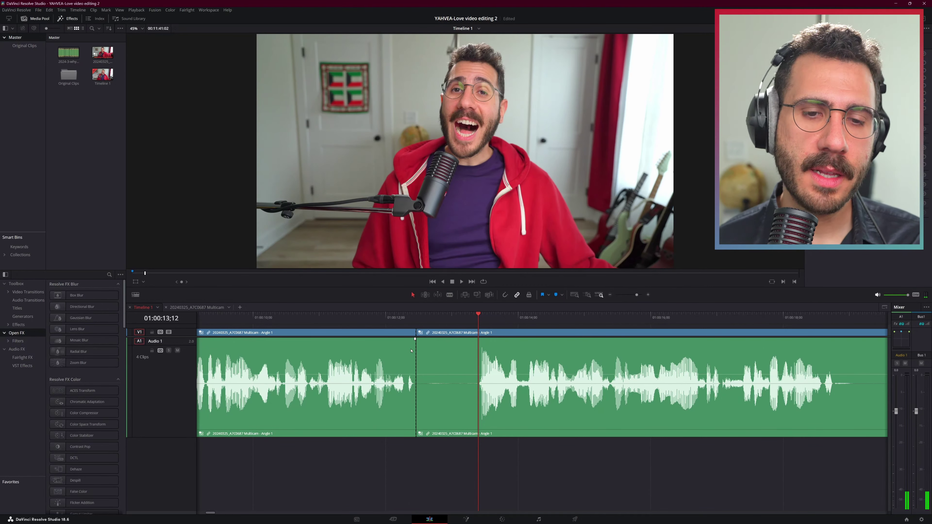
pyautogui.hotkey('ctrl', '-')
pyautogui.press('l')
pyautogui.press('l')
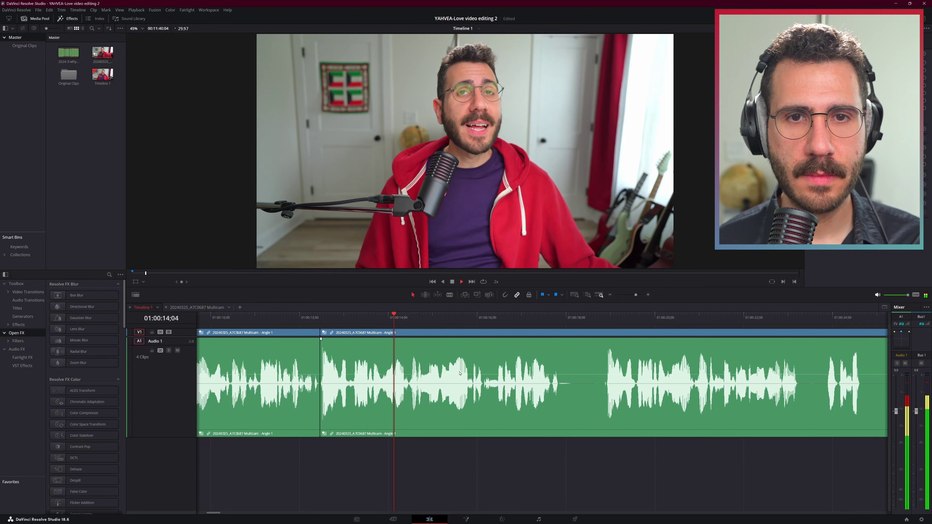
pyautogui.hotkey('ctrl', '-')
pyautogui.press('space')
# Blade the clip where the retake starts and again at 01:00:23;16.
pyautogui.hotkey('ctrl', '+')
pyautogui.click(424, 318)
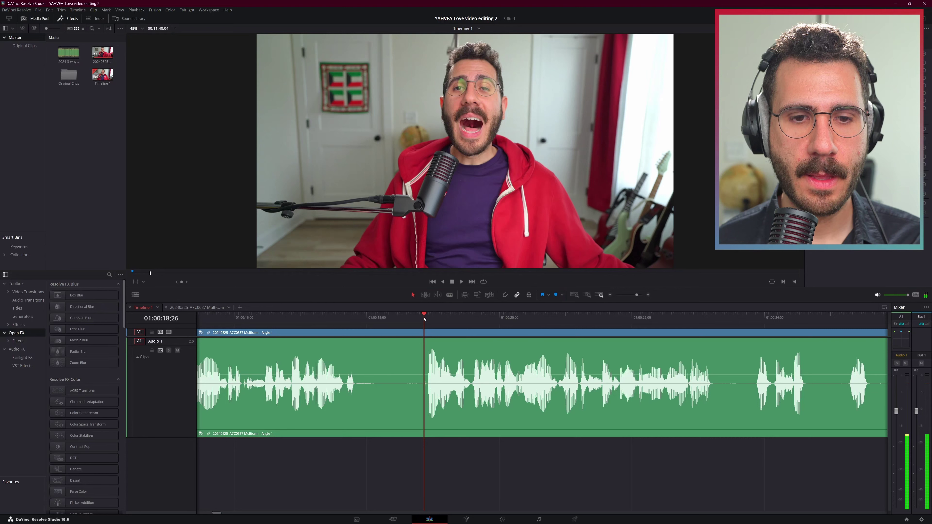
pyautogui.moveTo(424, 319); pyautogui.dragTo(212, 319)
pyautogui.hotkey('ctrl', '-')
pyautogui.press('l')
pyautogui.press('l')
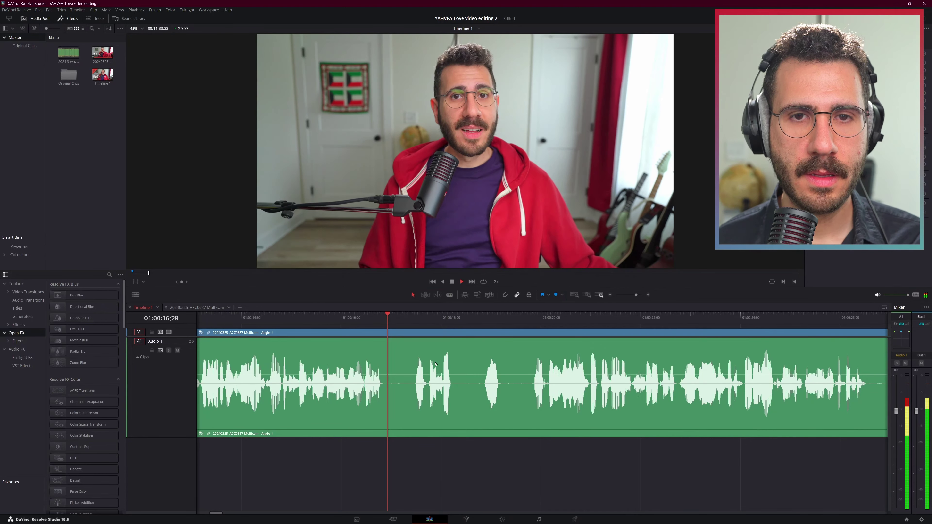
pyautogui.hotkey('ctrl', '-')
pyautogui.scroll(1, 303, 322)
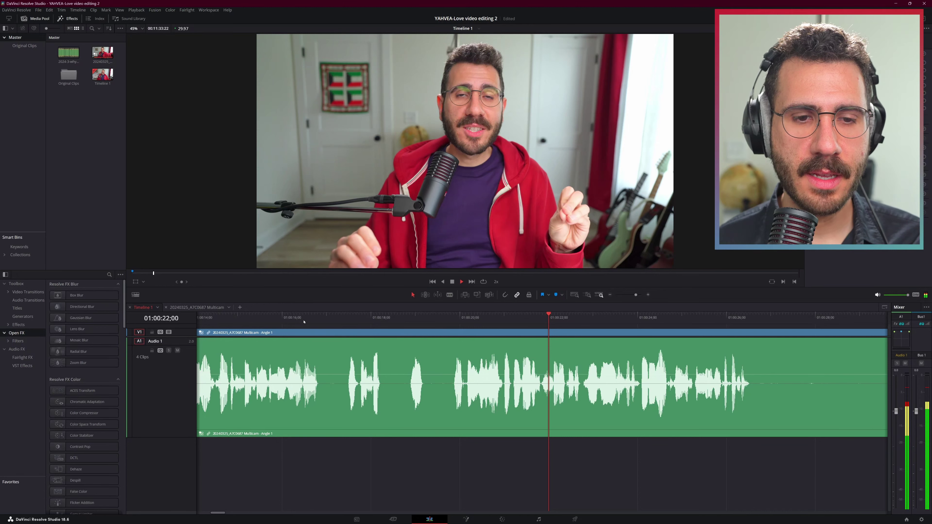
pyautogui.hotkey('ctrl', '-')
pyautogui.hotkey('ctrl', 'b')
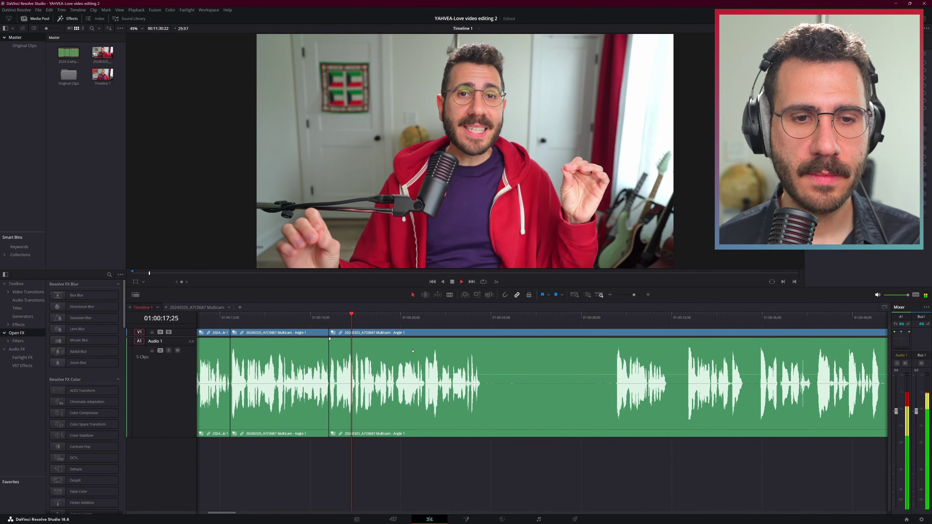
pyautogui.hotkey('ctrl', 'b')
pyautogui.press('space')
pyautogui.scroll(2, 419, 328)
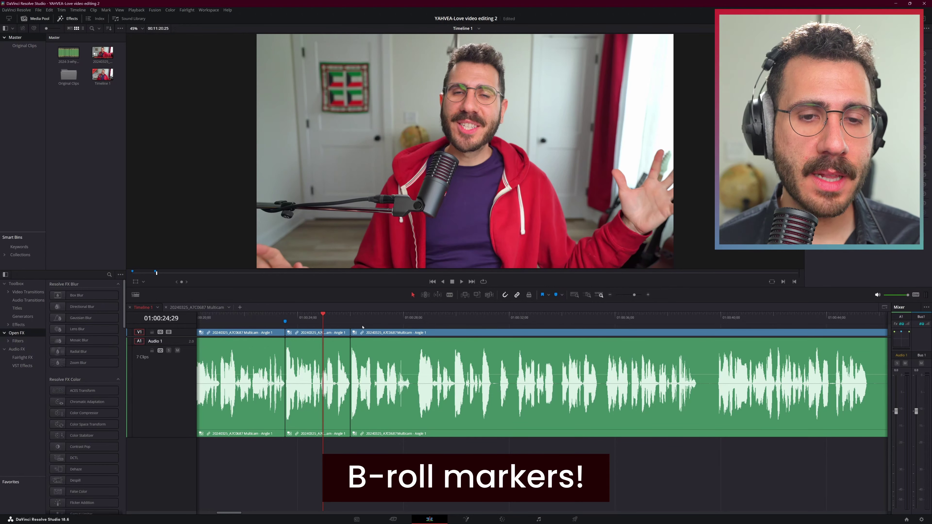
# Add clip marker 'Marker 1' to the third clip at 01:00:29;29 for B-roll.
pyautogui.click(455, 317)
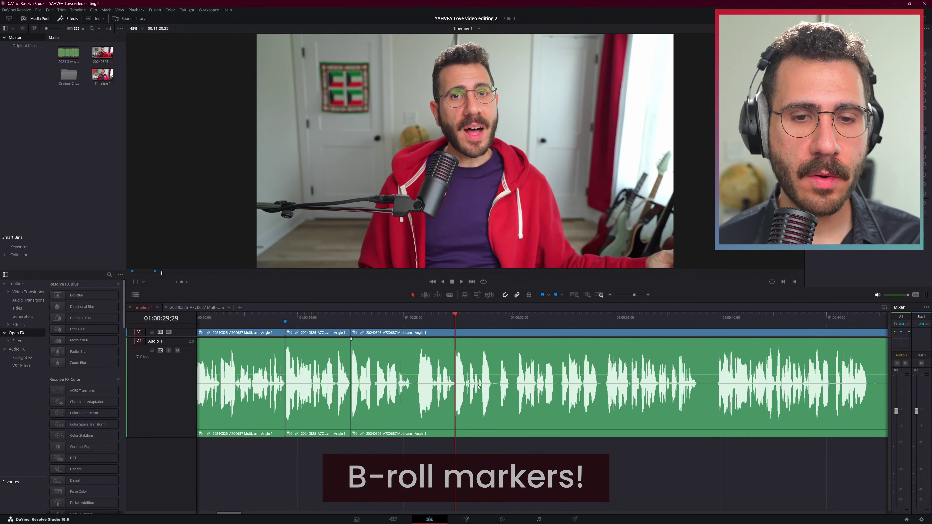
pyautogui.click(478, 387)
pyautogui.press('m')
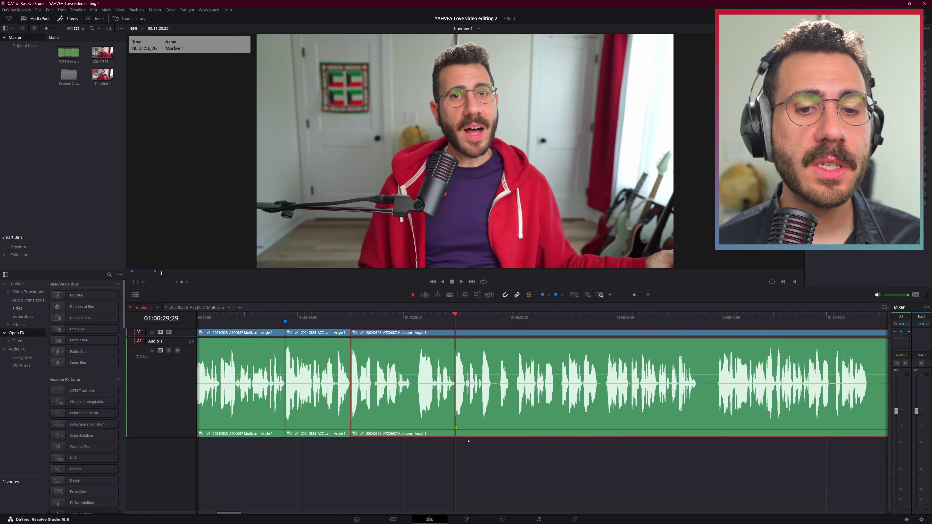
pyautogui.scroll(-1, 447, 433)
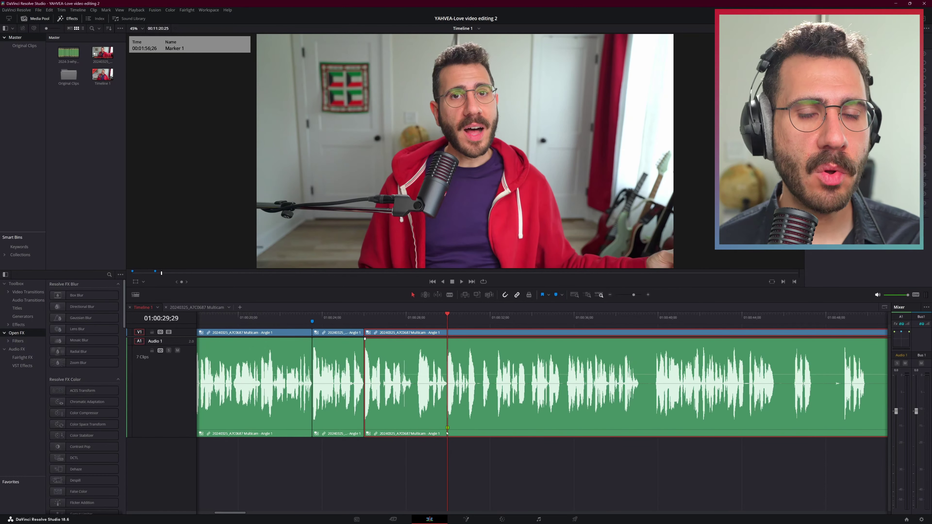